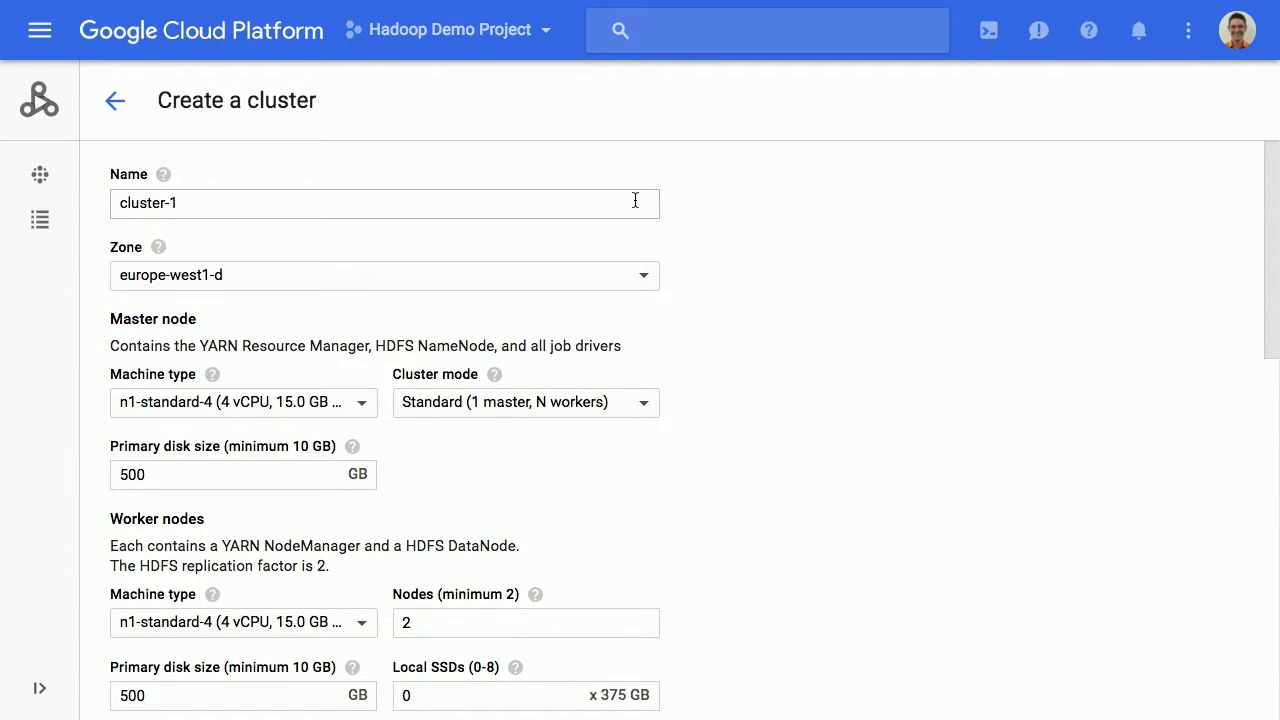
# Name the new cluster james-demo and set its zone to us-central1-f.
pyautogui.doubleClick(319, 208)
pyautogui.tripleClick(319, 208)
pyautogui.write('james')
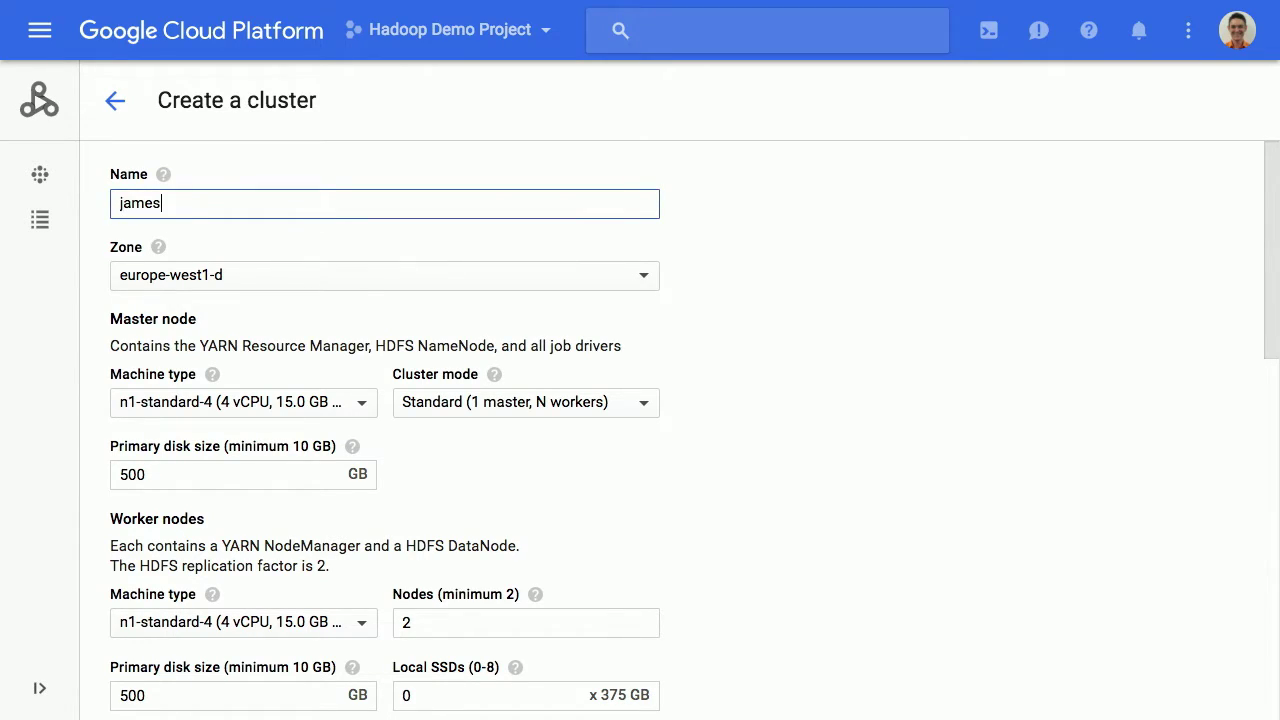
pyautogui.write('-demo')
pyautogui.click(730, 218)
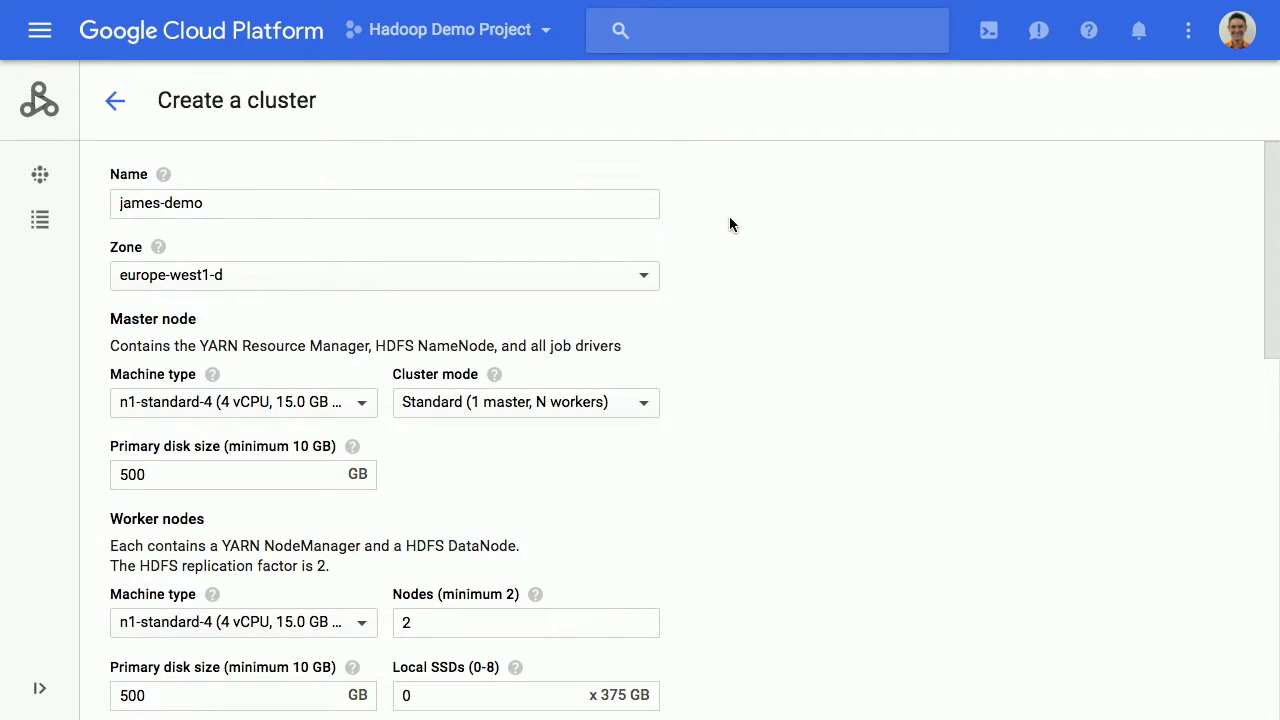
pyautogui.click(580, 272)
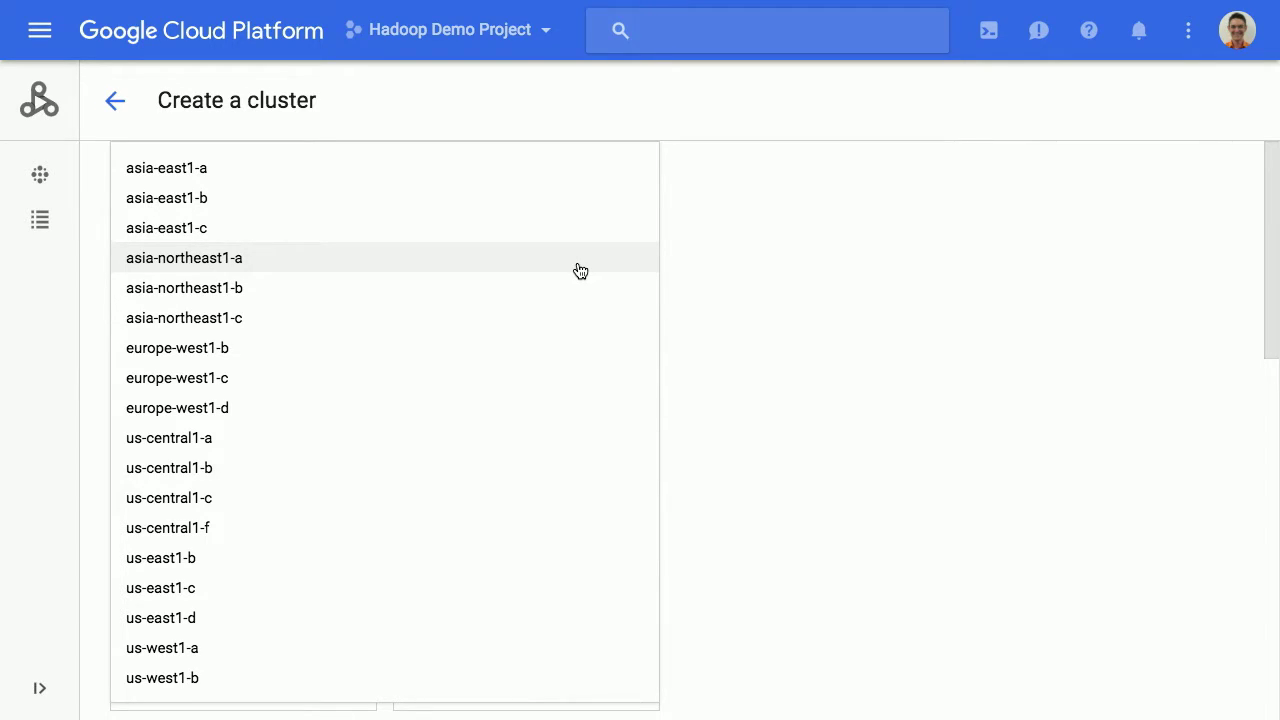
pyautogui.click(386, 529)
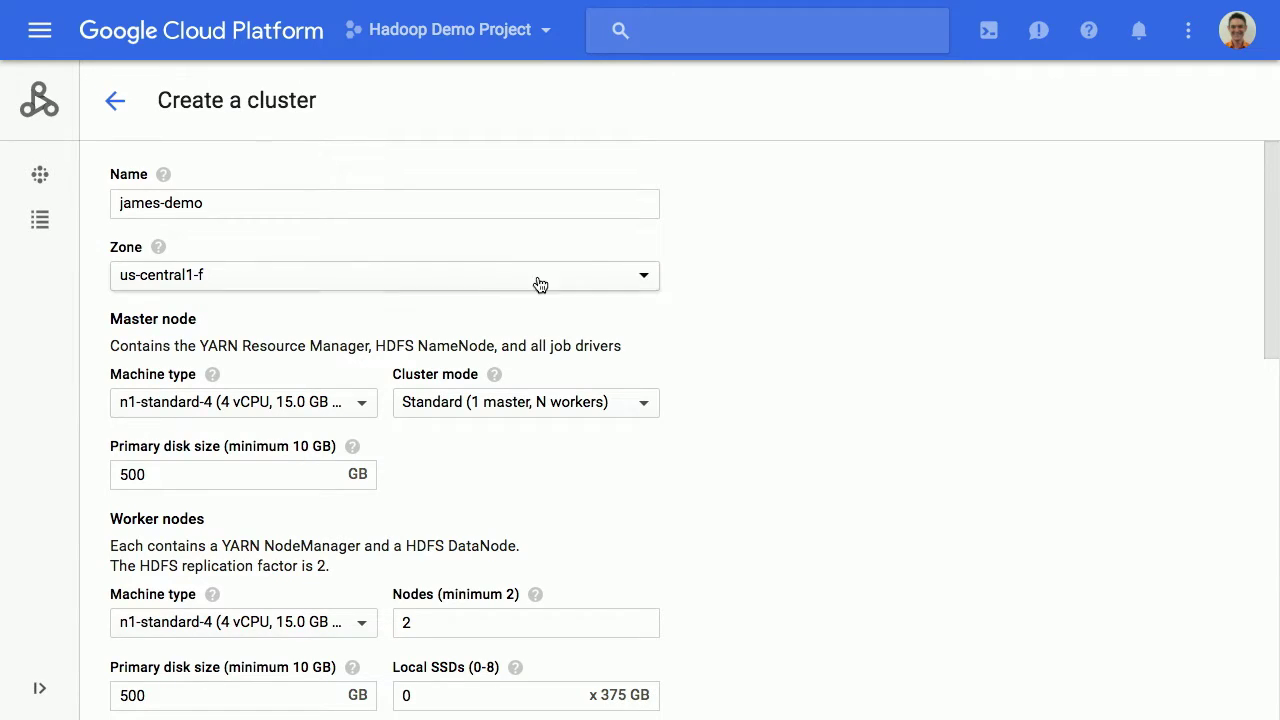
# Keep the Standard (1 master, N workers) cluster mode and set the master node's machine type to n1-standard-16.
pyautogui.scroll(-1, 825, 400)
pyautogui.scroll(-1, 824, 401)
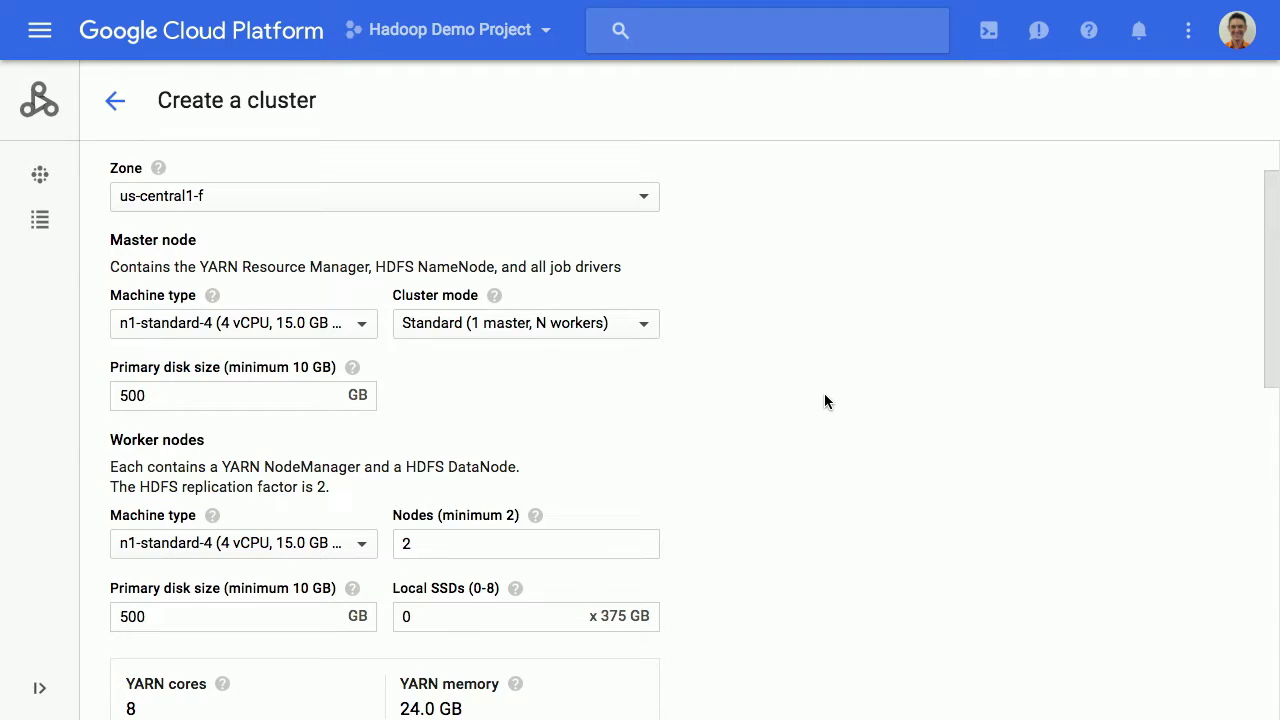
pyautogui.click(629, 337)
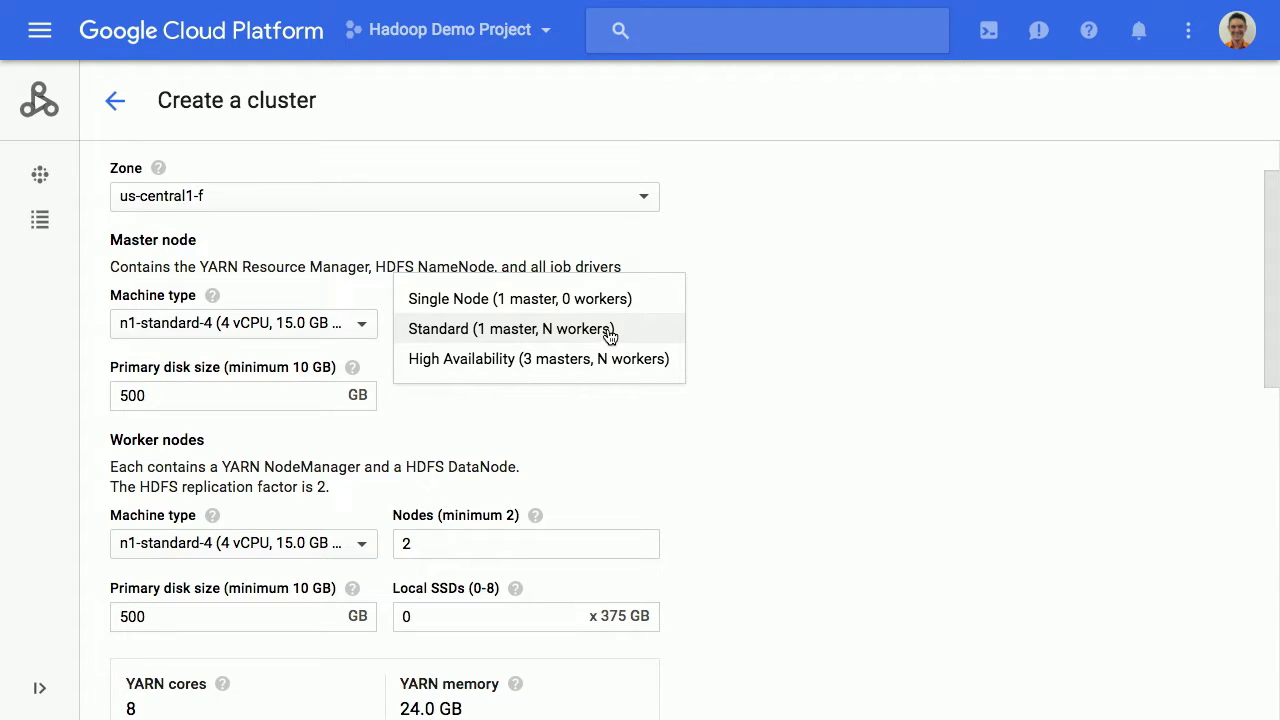
pyautogui.click(607, 331)
pyautogui.click(328, 323)
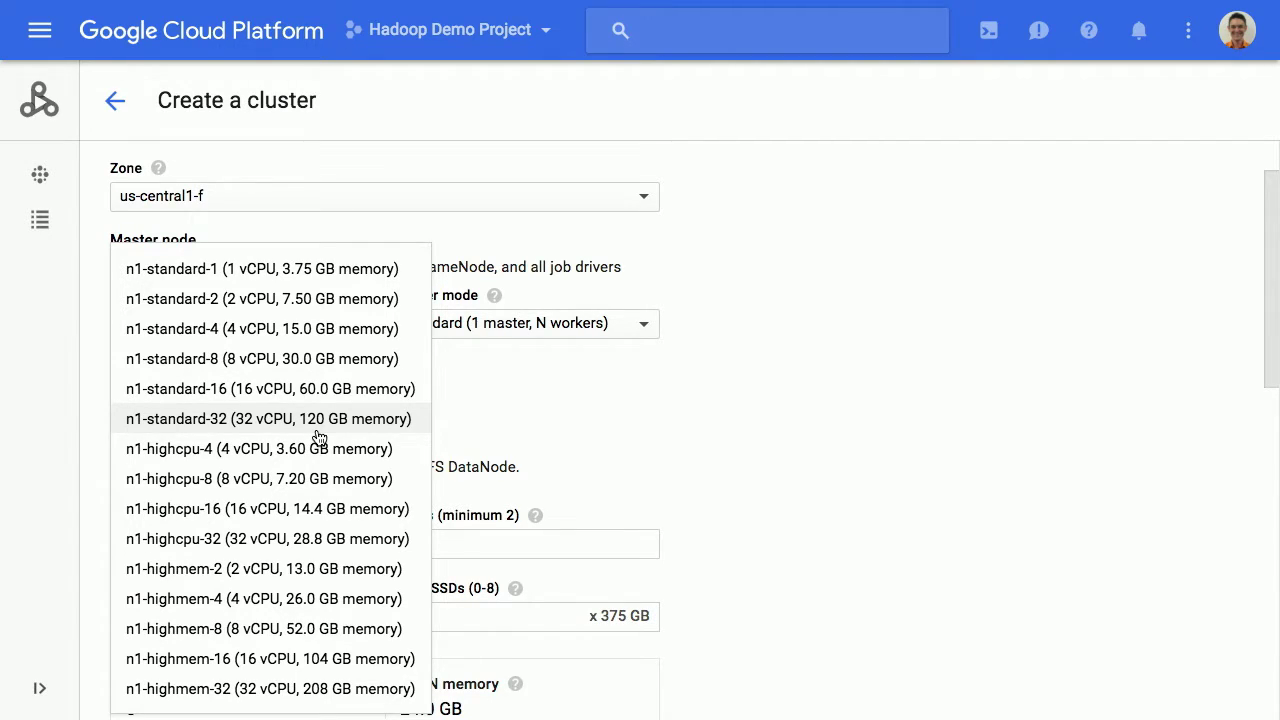
pyautogui.click(312, 388)
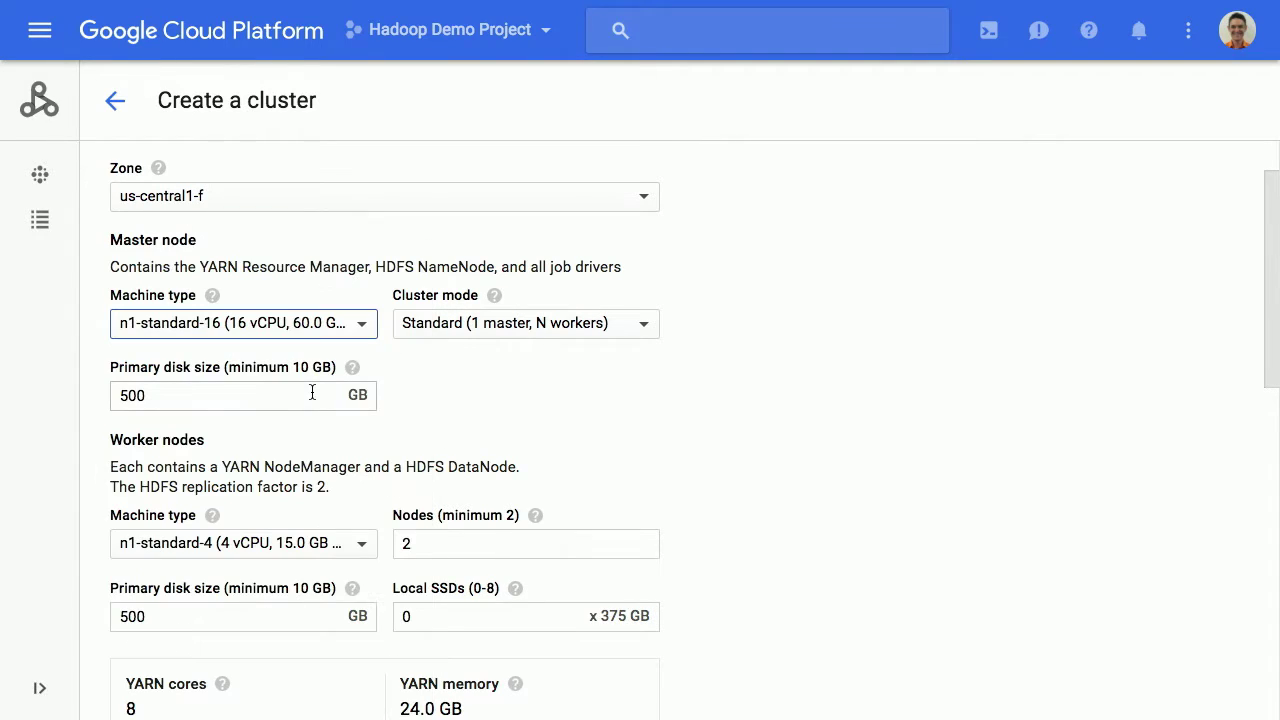
pyautogui.scroll(-3, 345, 396)
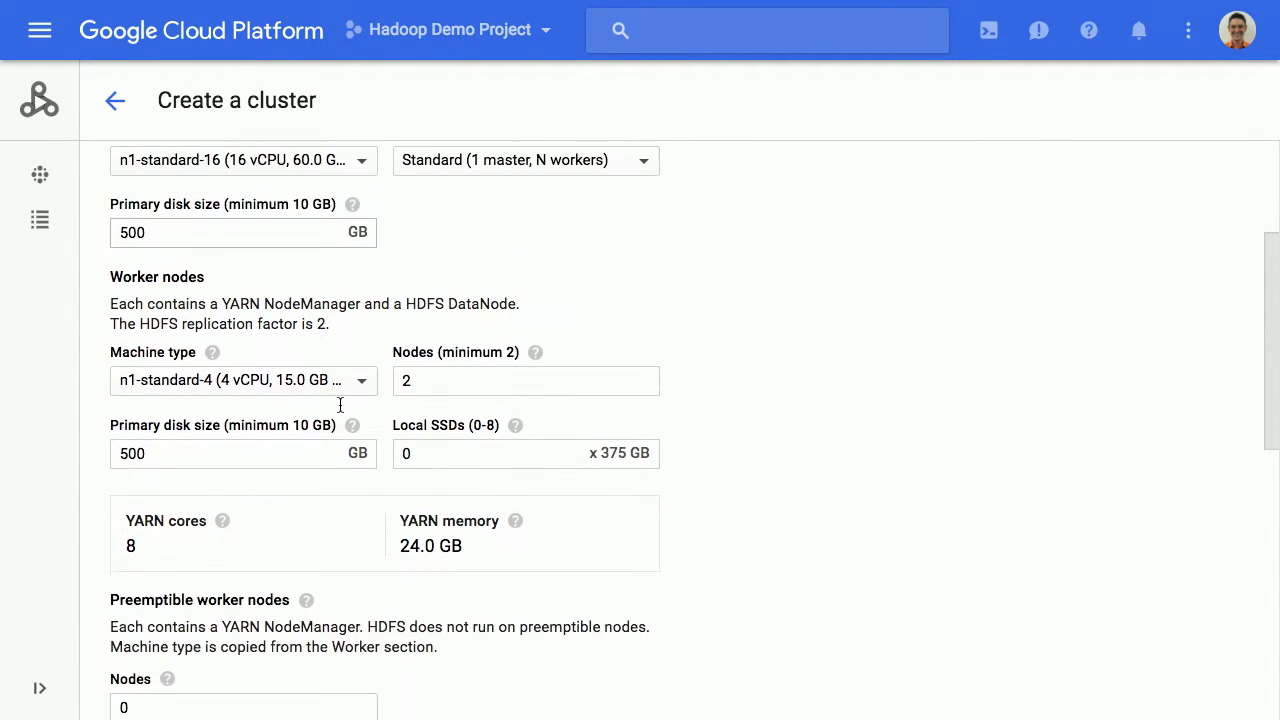
pyautogui.click(318, 388)
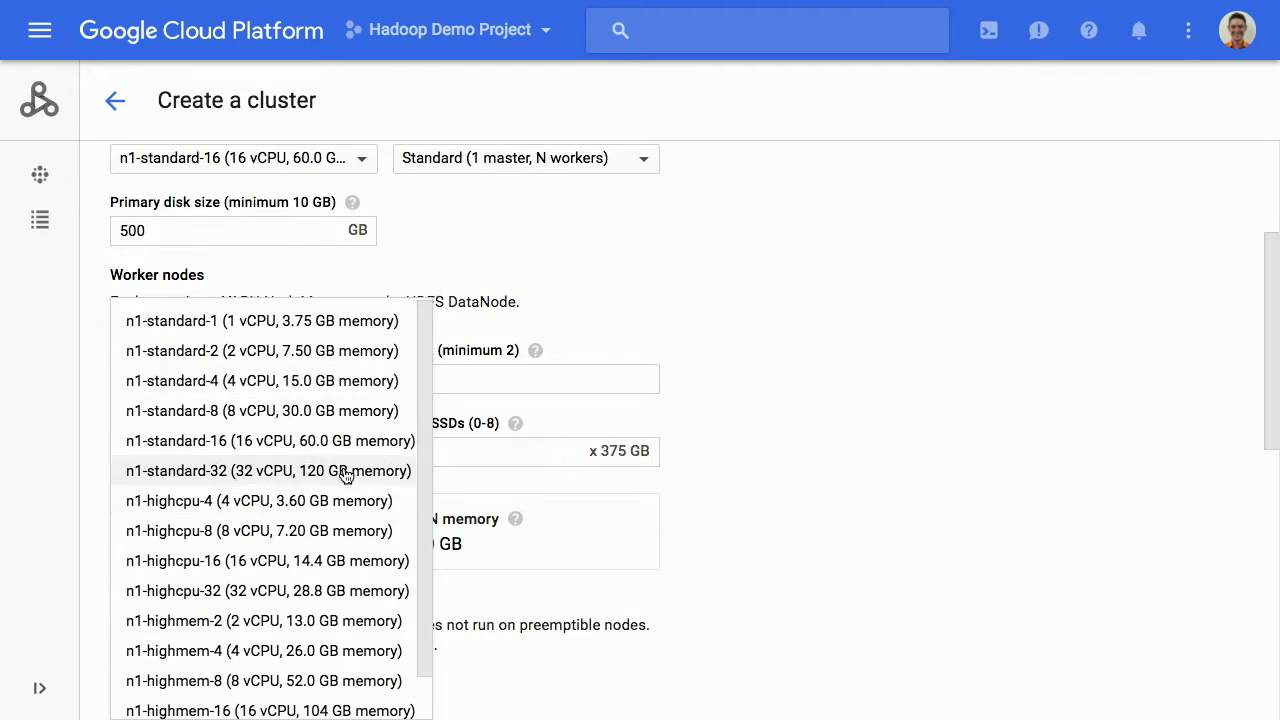
pyautogui.click(440, 240)
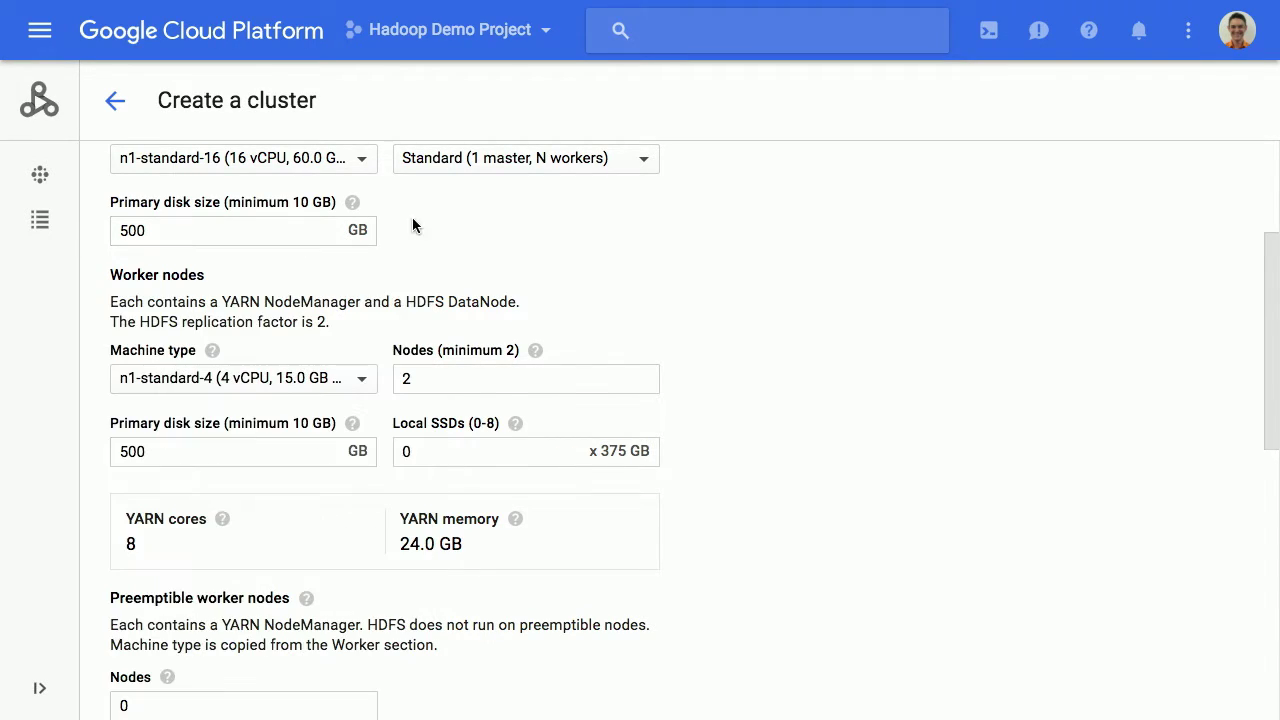
pyautogui.click(333, 160)
pyautogui.scroll(-3, 391, 331)
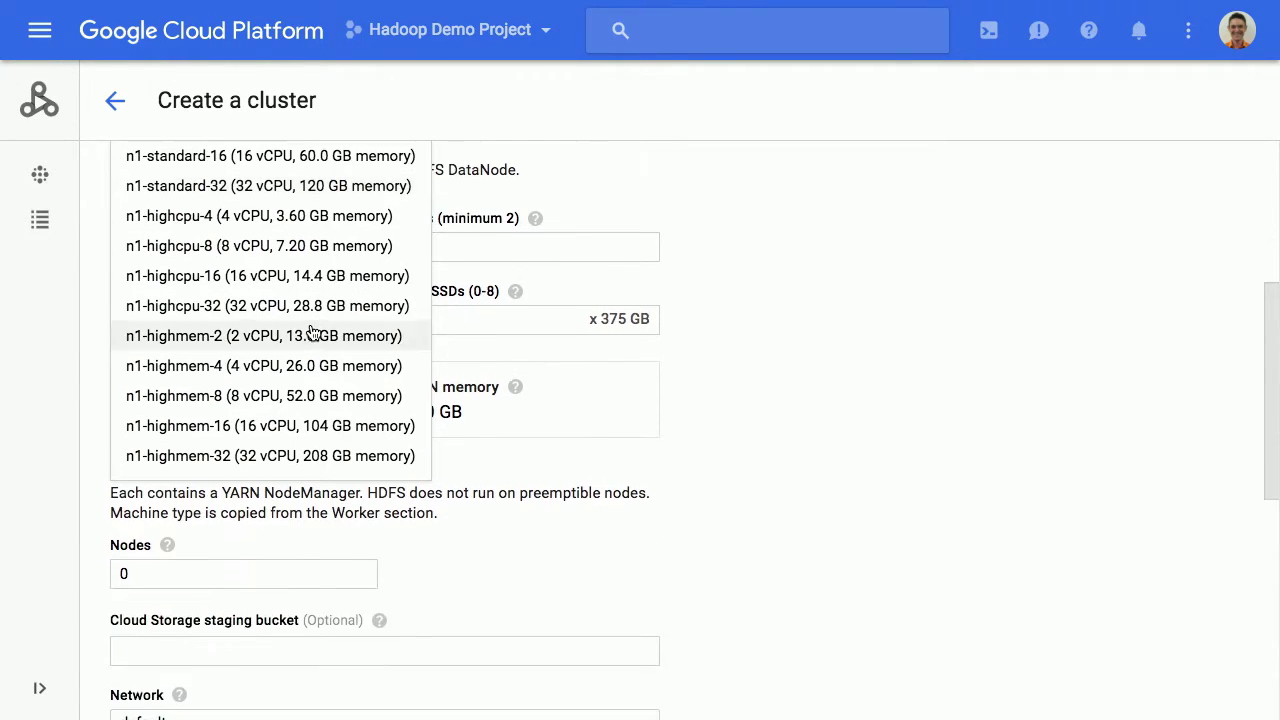
pyautogui.click(270, 163)
pyautogui.click(659, 332)
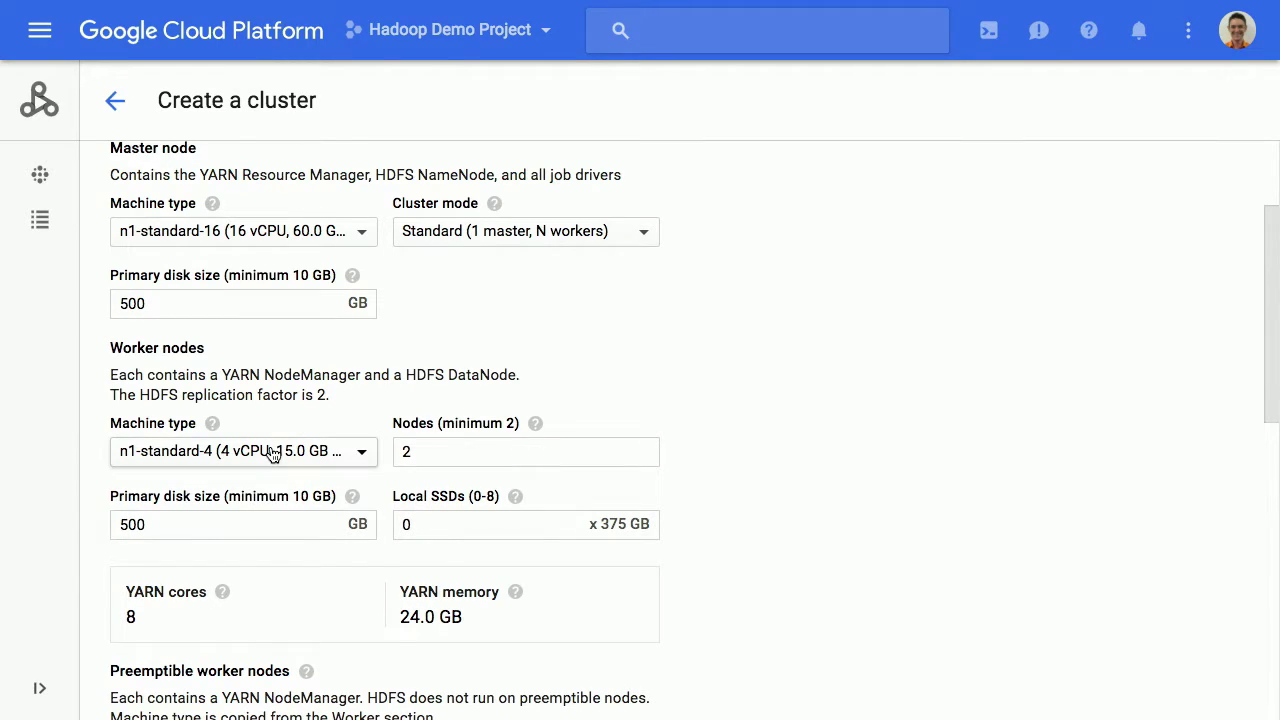
# Set the worker nodes' machine type to n1-standard-8 and the number of worker nodes to 200.
pyautogui.click(272, 451)
pyautogui.click(318, 492)
pyautogui.press('Tab')
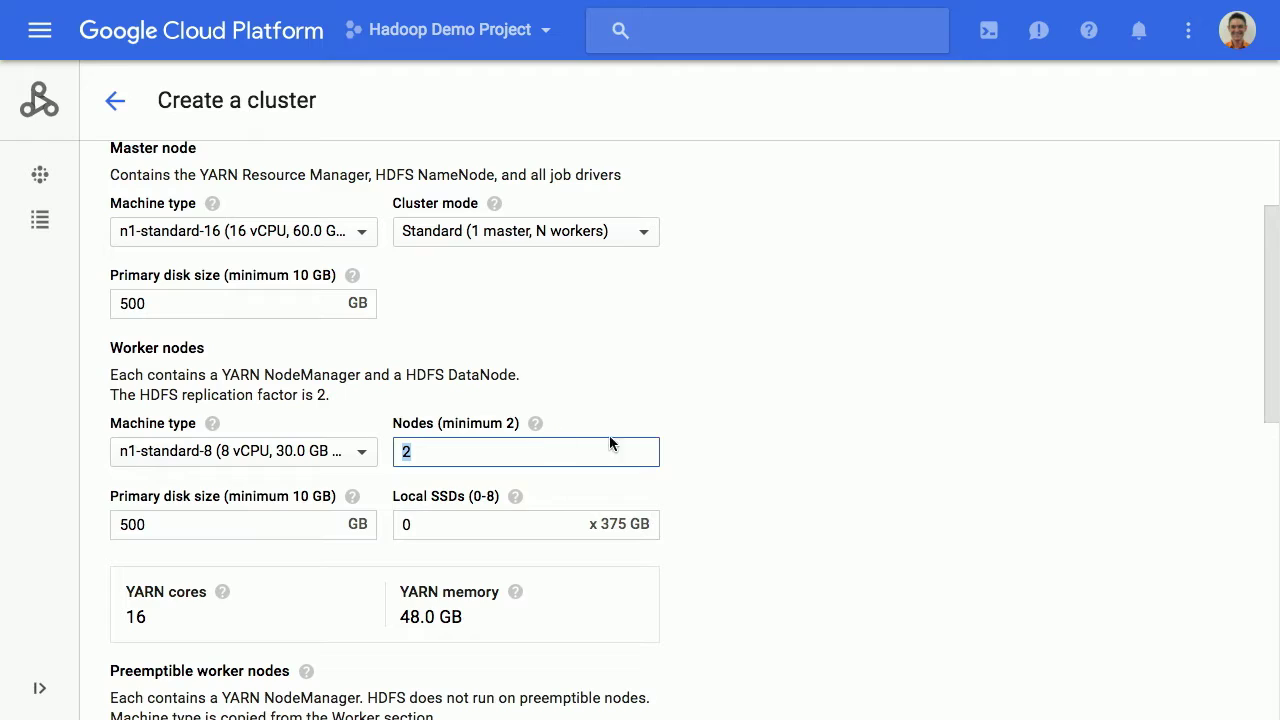
pyautogui.write('200')
pyautogui.click(785, 446)
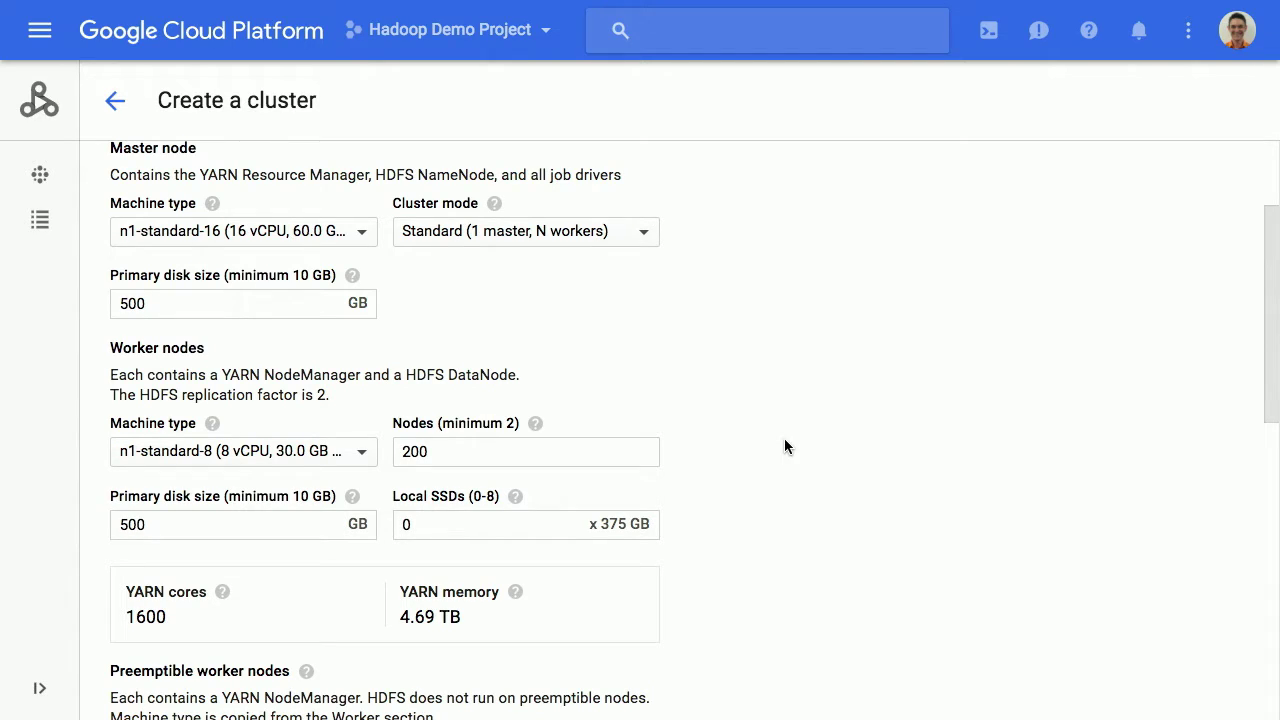
# Set the primary disk size of the worker nodes to 50 GB.
pyautogui.click(231, 523)
pyautogui.press('BackSpace')
pyautogui.click(748, 430)
# Review the preemptible worker options, initialization actions and available image versions for the cluster.
pyautogui.scroll(-3, 748, 425)
pyautogui.scroll(-3, 748, 430)
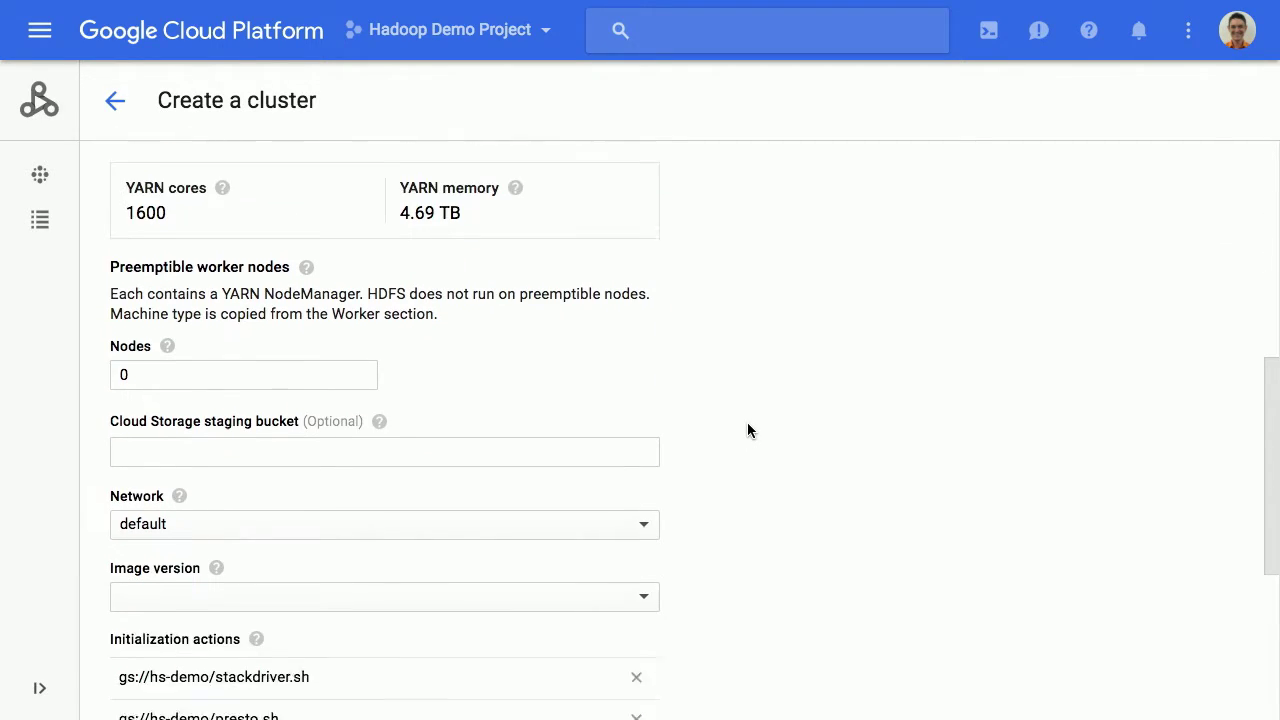
pyautogui.scroll(2, 748, 430)
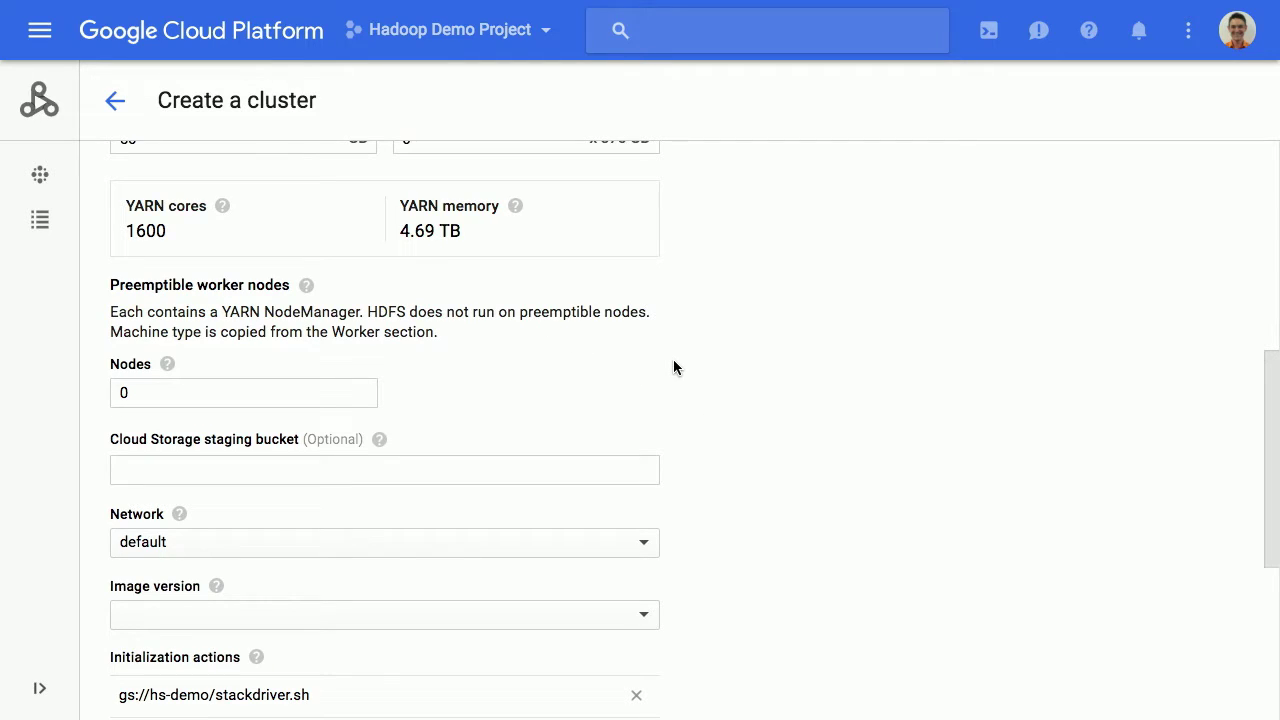
pyautogui.scroll(-2, 789, 400)
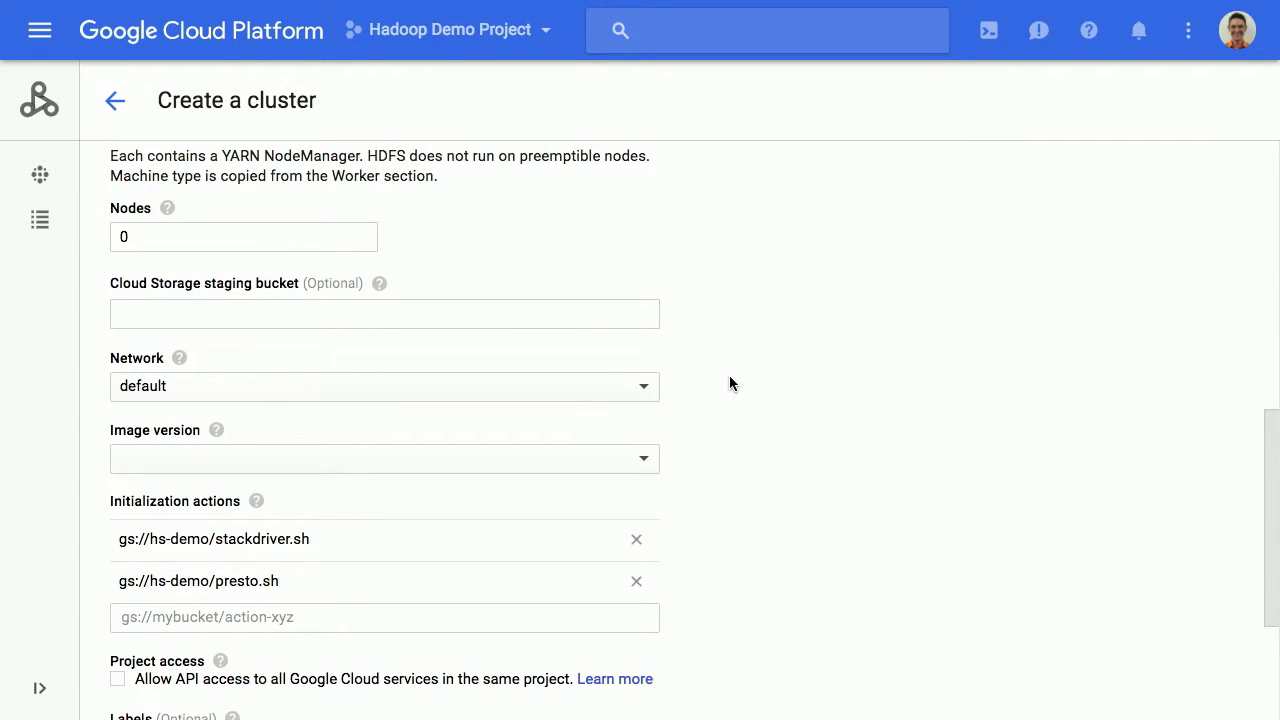
pyautogui.click(643, 460)
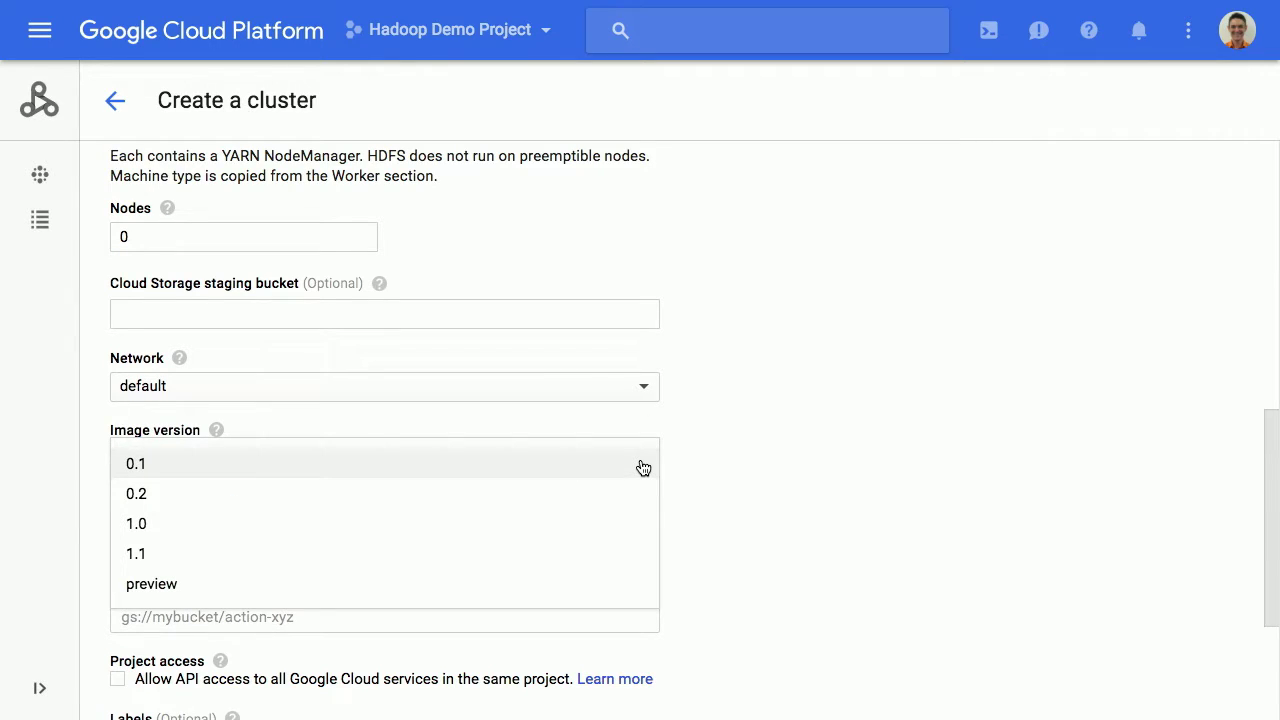
pyautogui.click(770, 453)
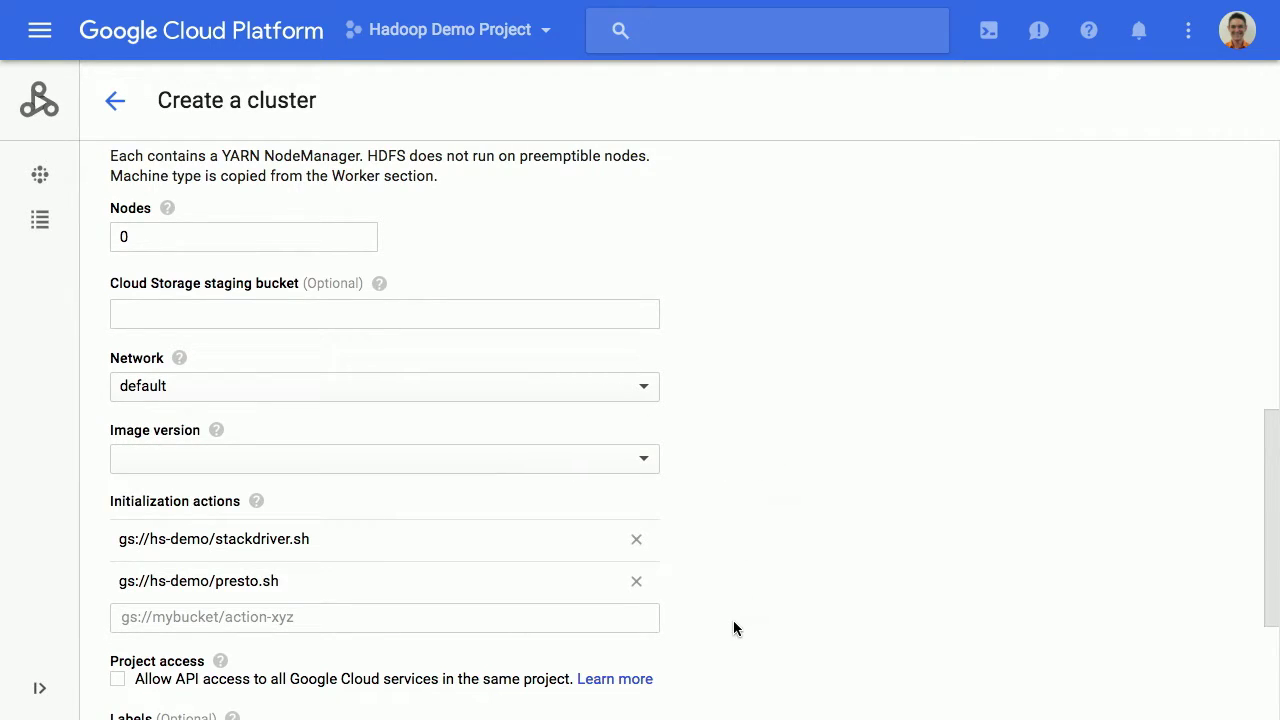
# Create the cluster with the configured settings.
pyautogui.scroll(-3, 787, 527)
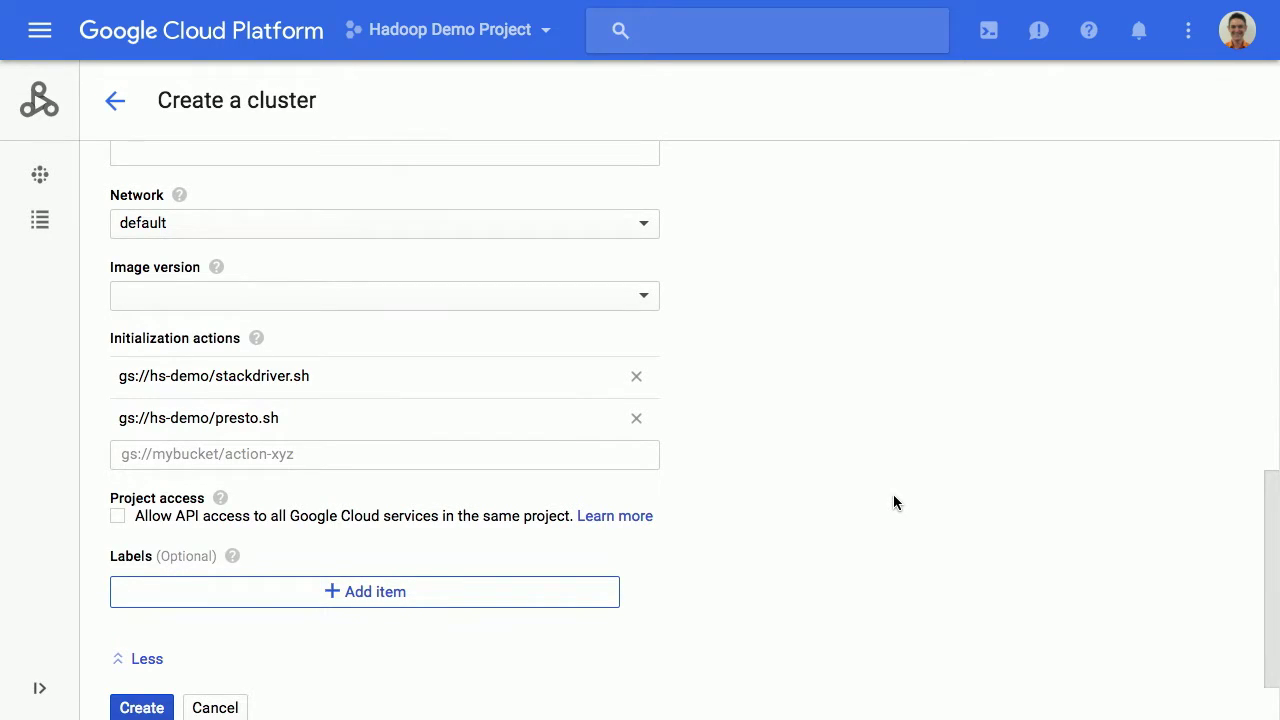
pyautogui.scroll(-1, 893, 502)
pyautogui.click(150, 622)
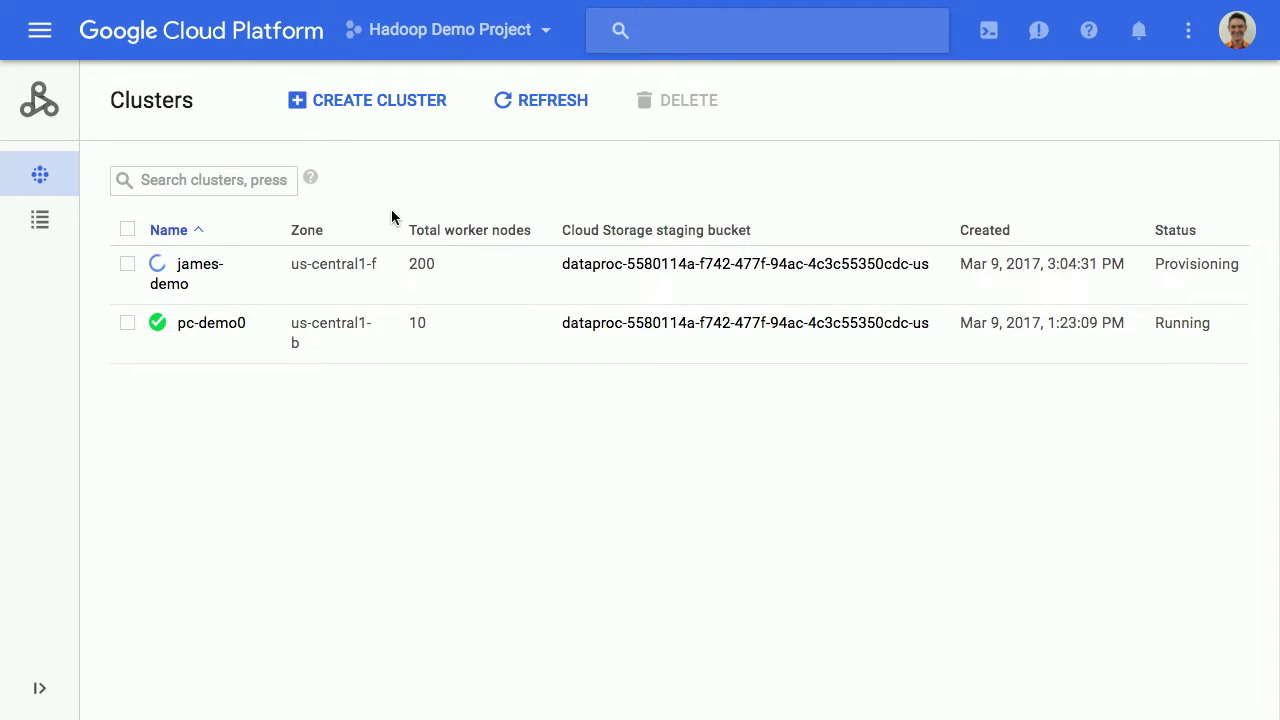
# Start a new Dataproc job submission and choose james-demo as its cluster.
pyautogui.moveTo(392, 3)
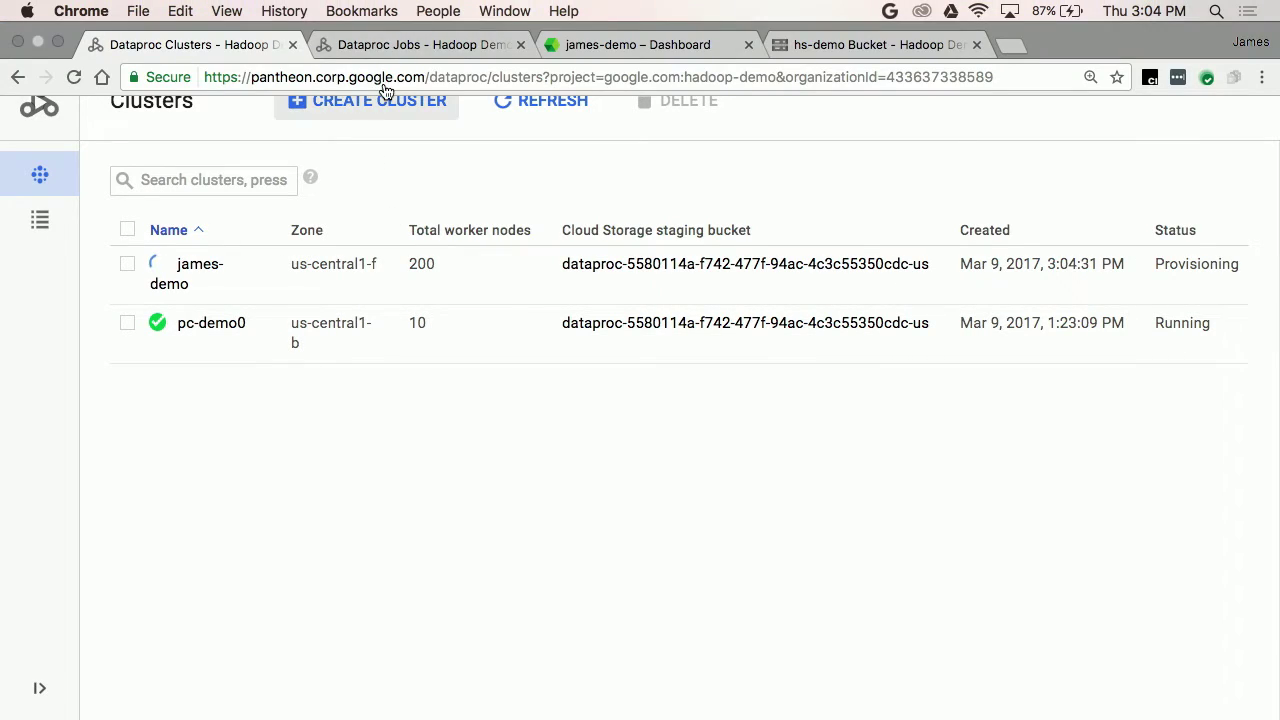
pyautogui.click(420, 46)
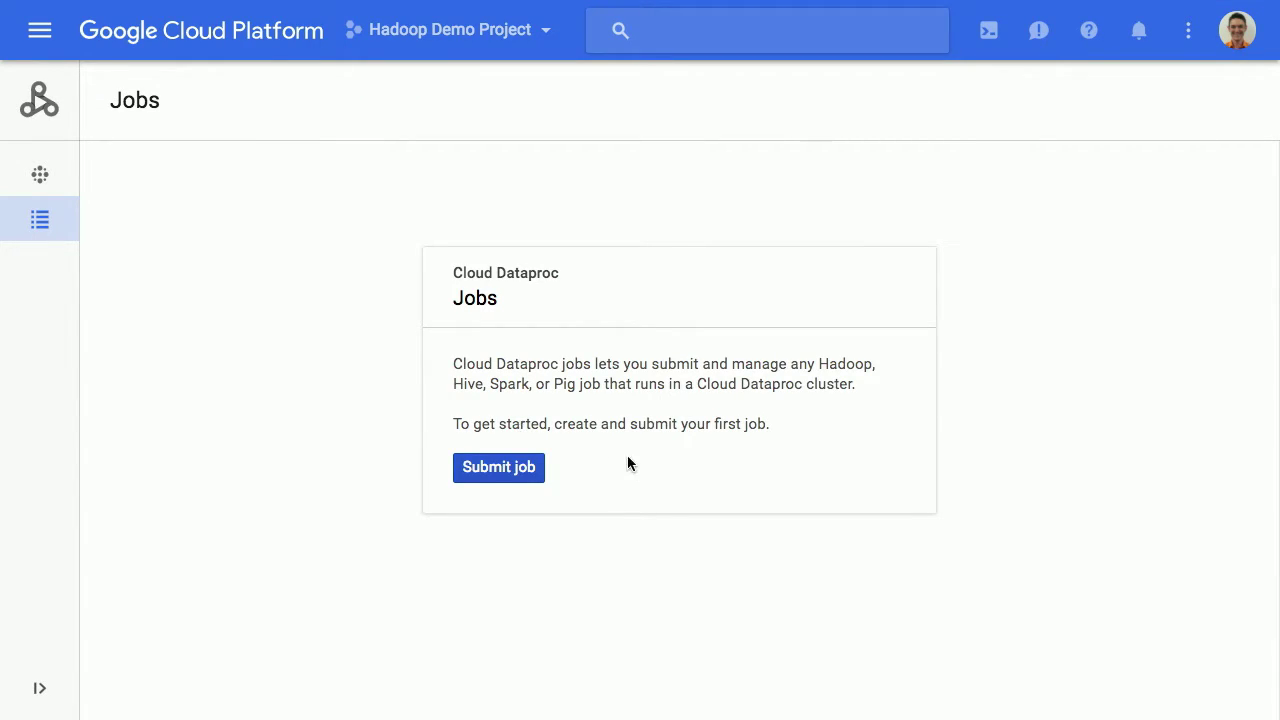
pyautogui.click(505, 467)
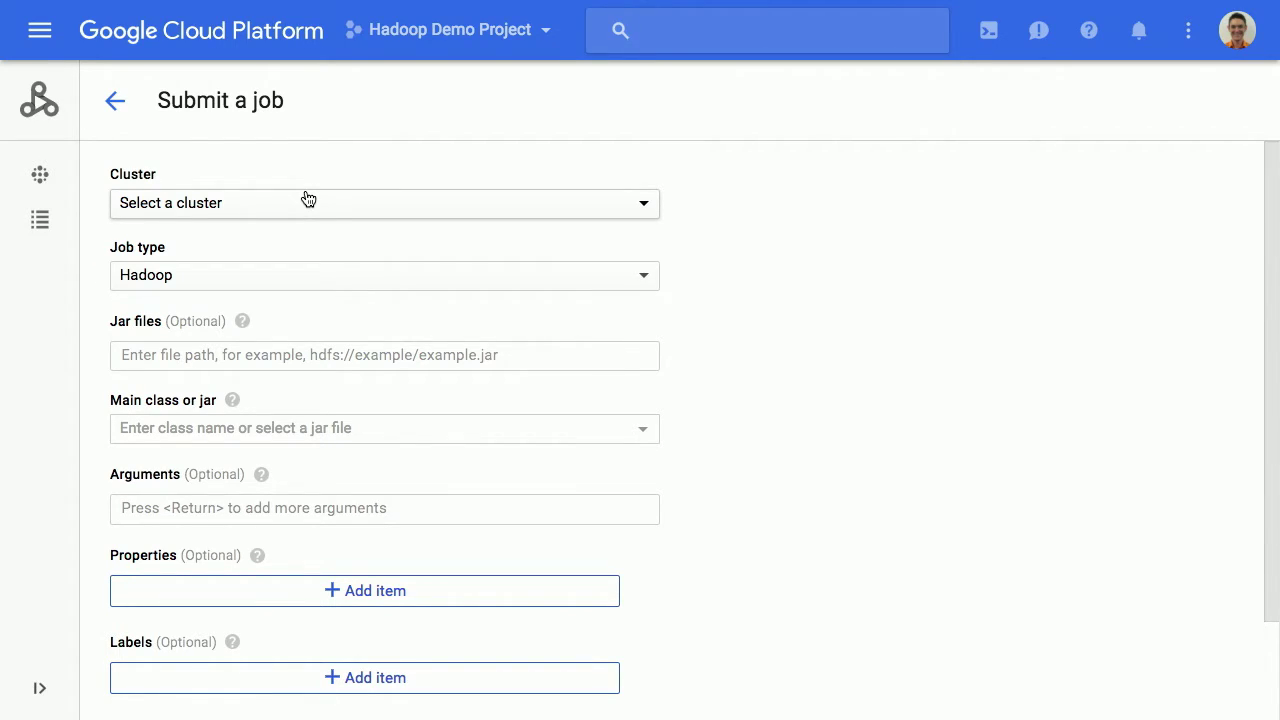
pyautogui.click(308, 200)
pyautogui.click(277, 206)
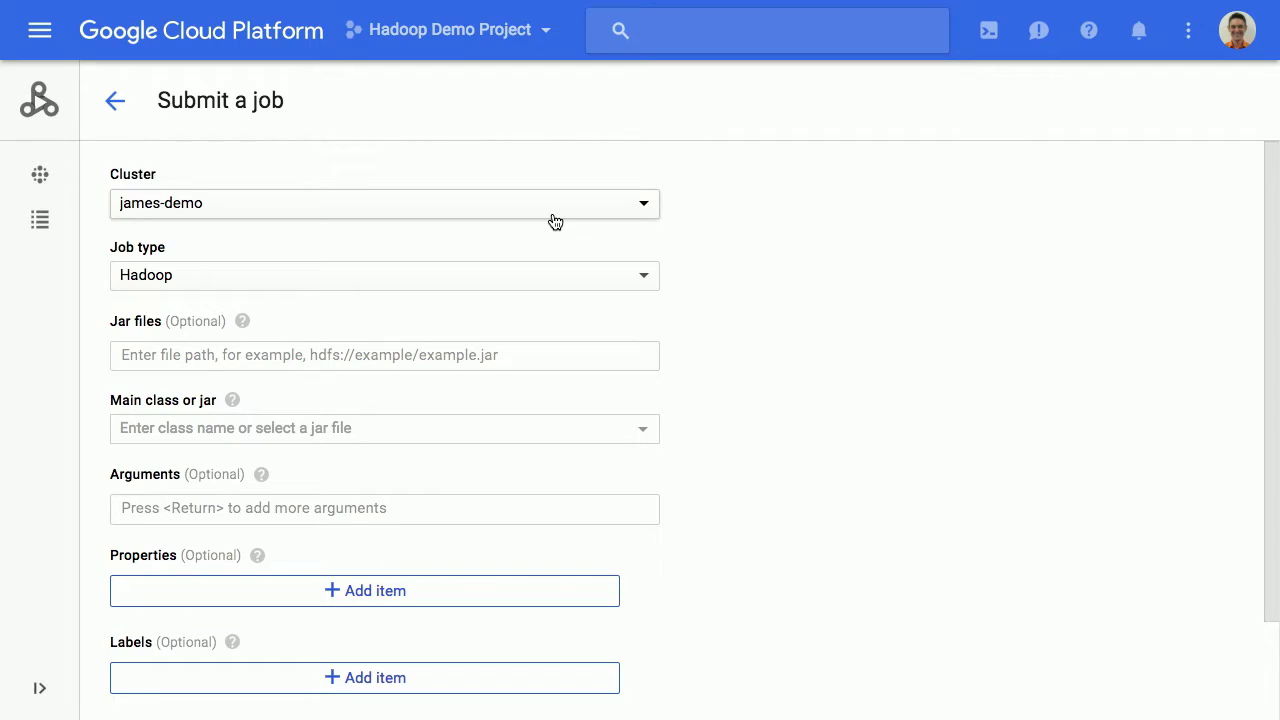
# Try Pig and SparkSql as the job type, with Query text as the SparkSql job's query source type.
pyautogui.click(598, 278)
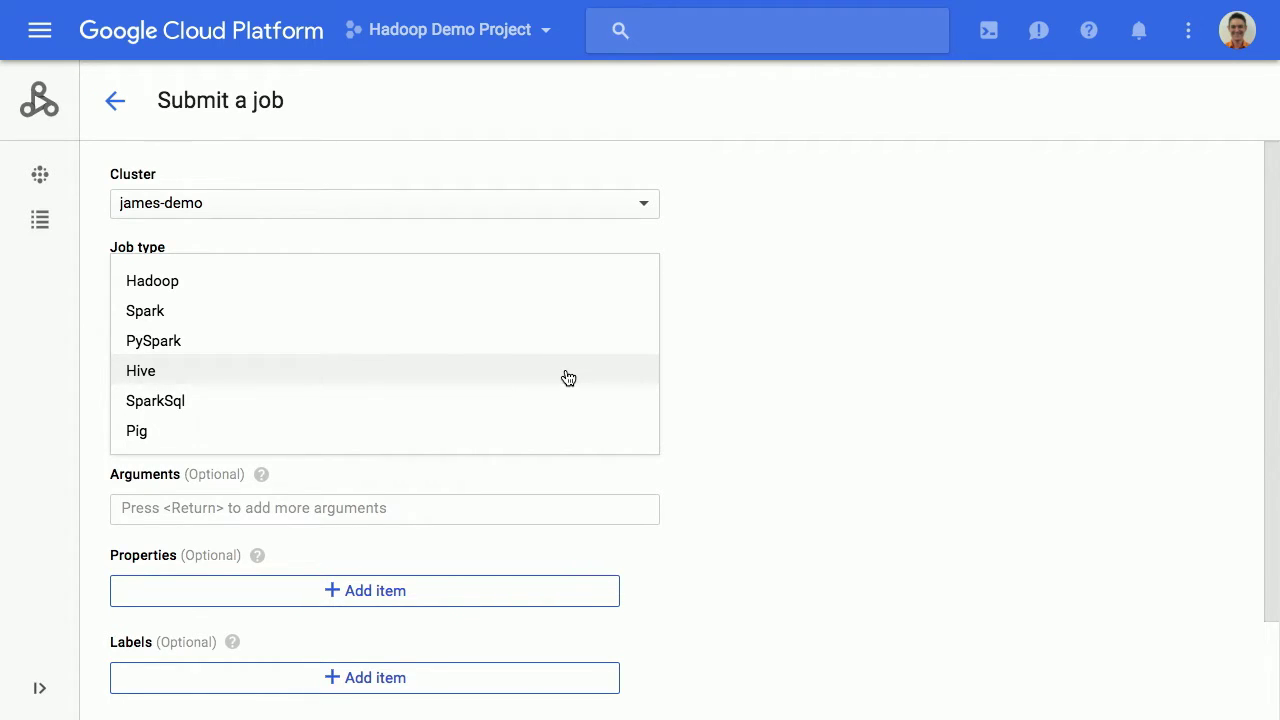
pyautogui.click(551, 431)
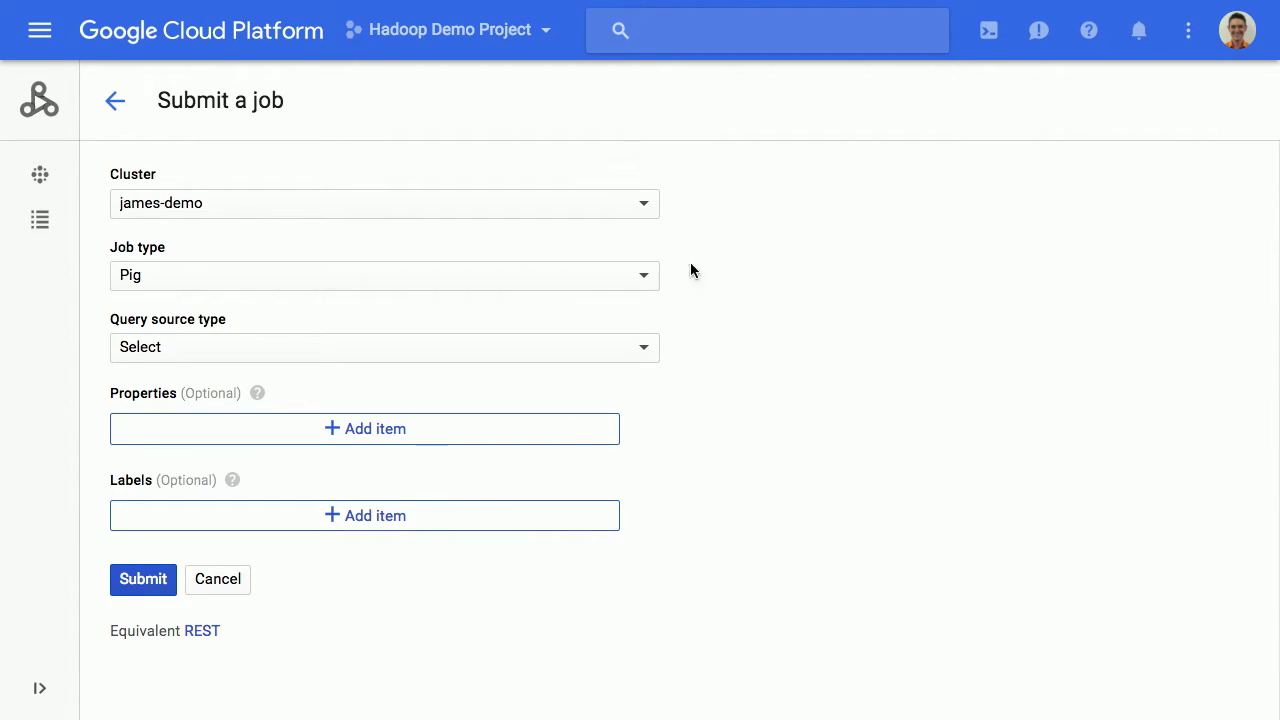
pyautogui.click(560, 275)
pyautogui.click(501, 292)
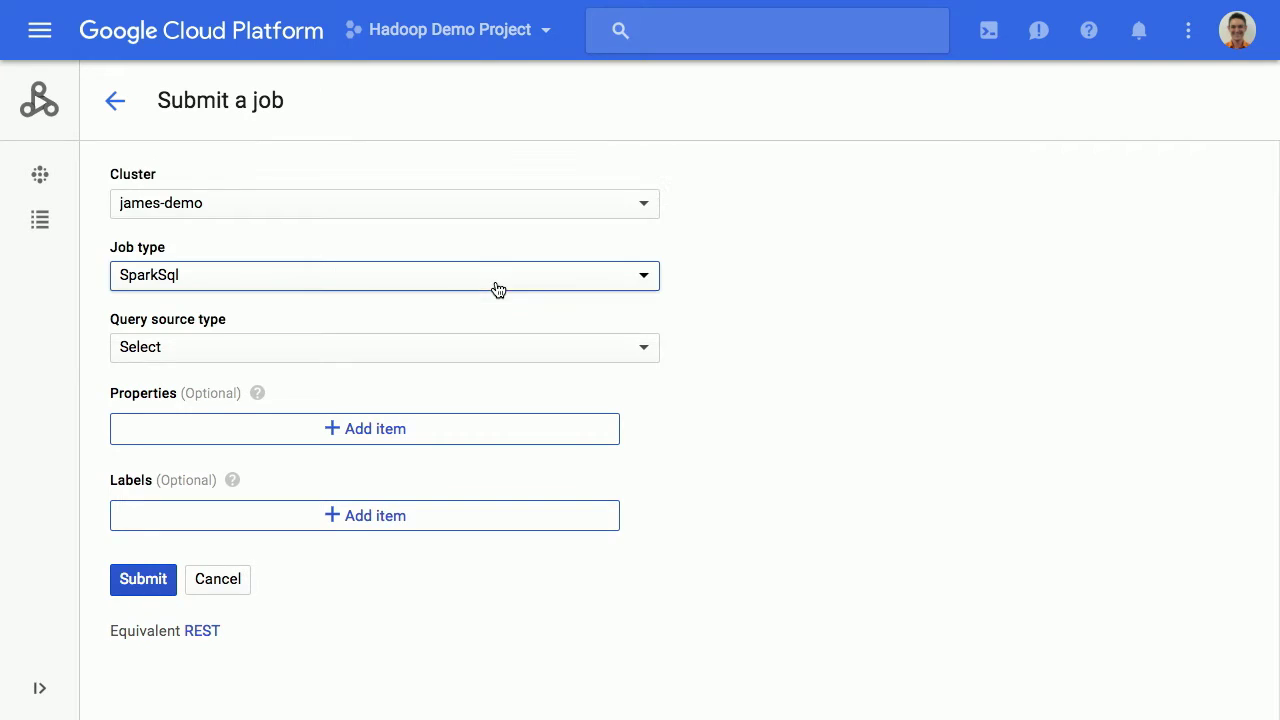
pyautogui.click(373, 350)
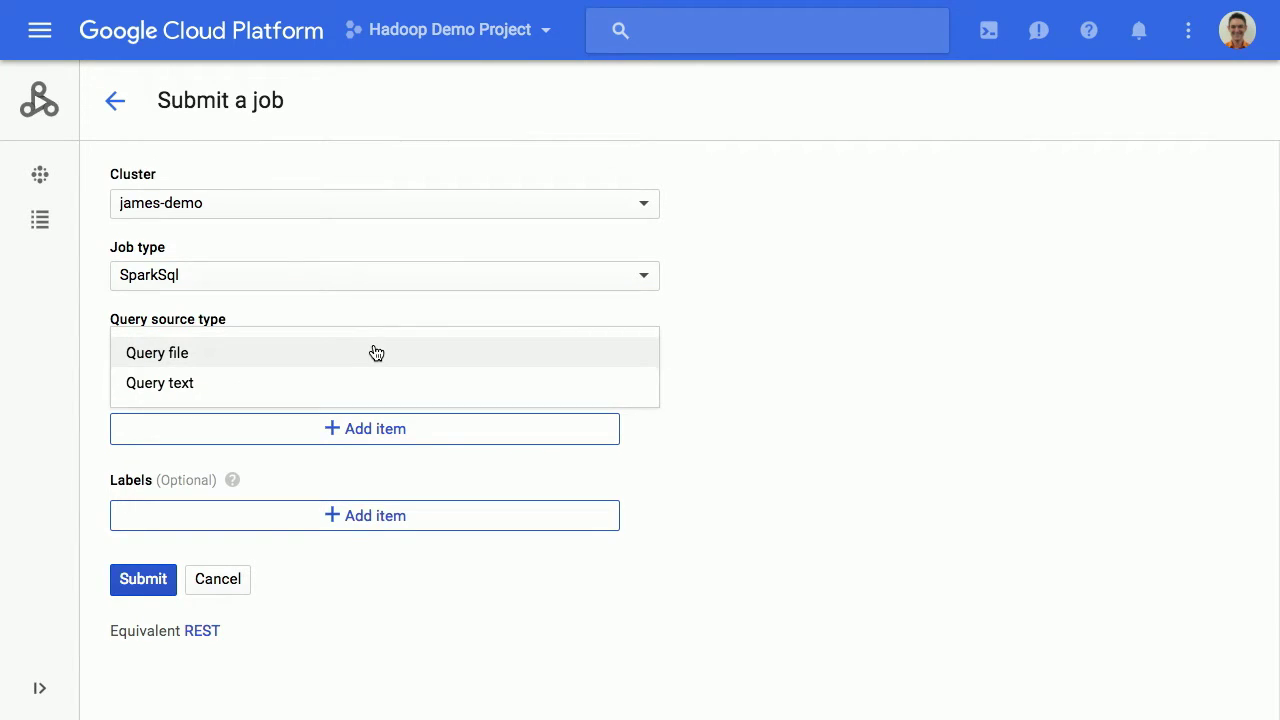
pyautogui.click(336, 389)
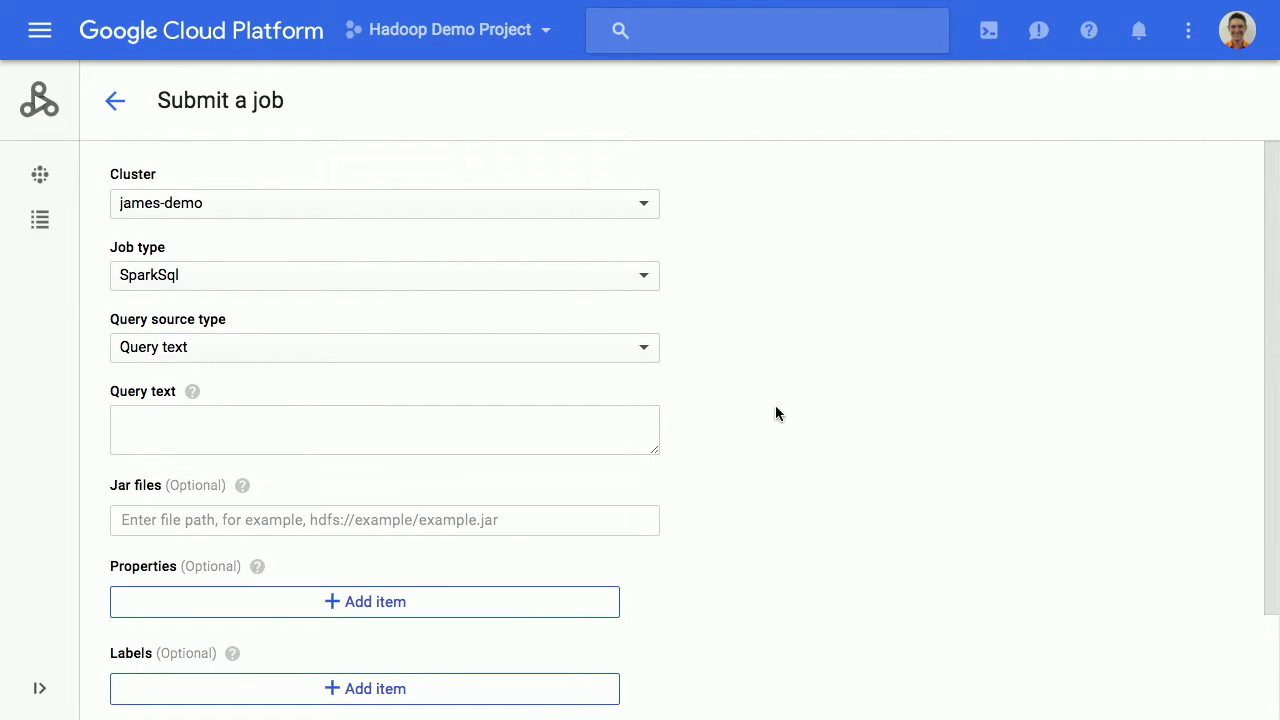
# Set the job type to Pig and the query source type to Query file.
pyautogui.click(623, 277)
pyautogui.click(503, 320)
pyautogui.click(806, 388)
pyautogui.click(271, 349)
pyautogui.click(220, 324)
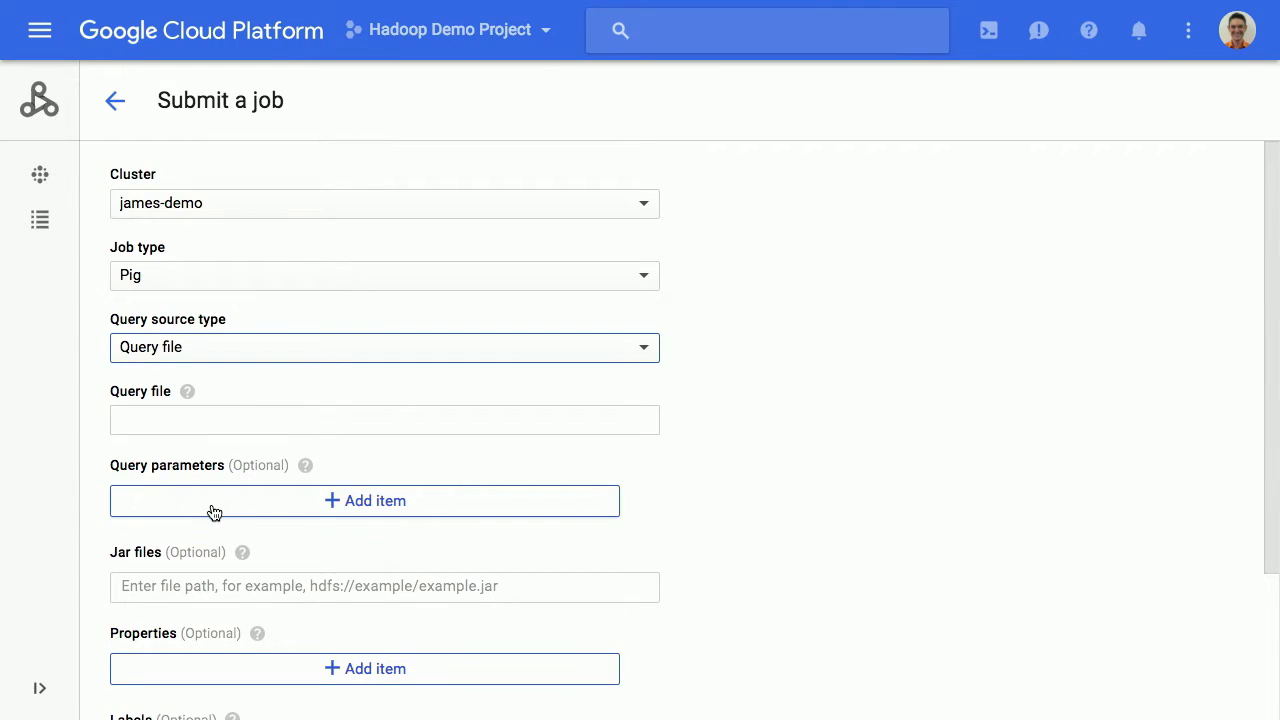
# Specify gs://hs-demo/query.sql as the job's query file.
pyautogui.scroll(-1, 194, 592)
pyautogui.click(284, 344)
pyautogui.write('gs://hs-demo/query.sql')
pyautogui.click(713, 344)
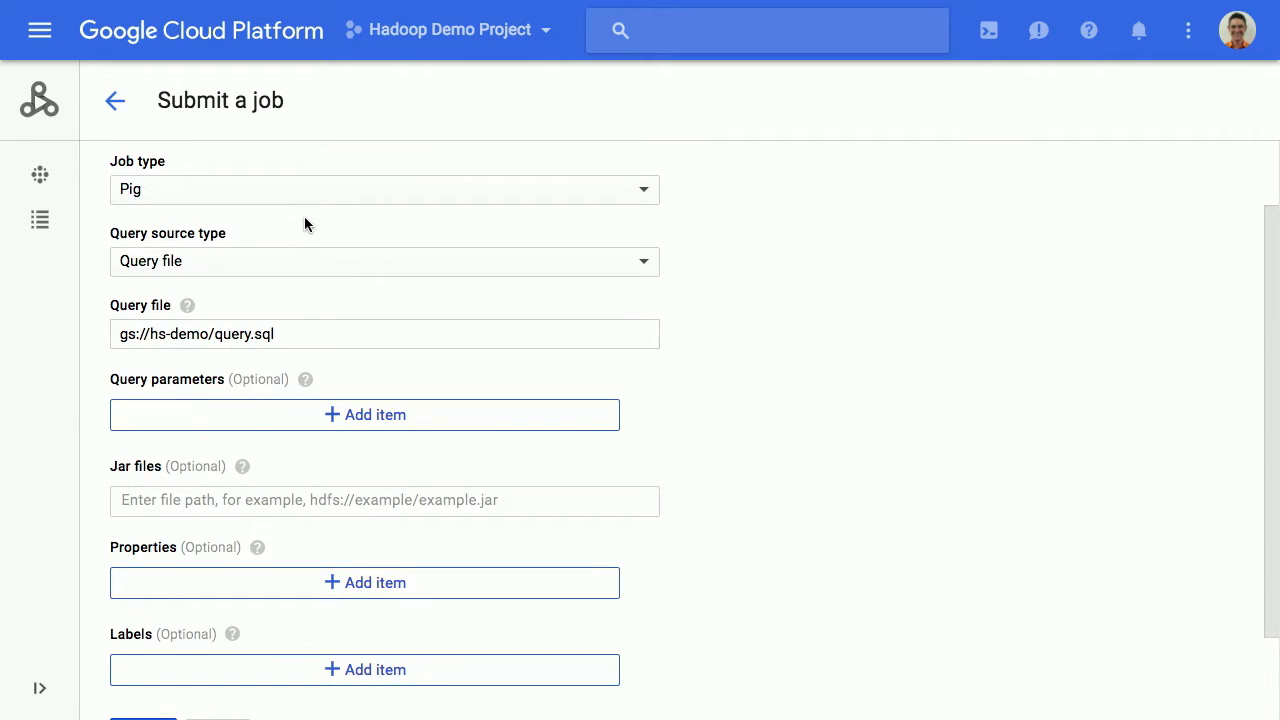
# Return to the clusters list and view the details of the james-demo cluster.
pyautogui.moveTo(243, 5)
pyautogui.click(221, 48)
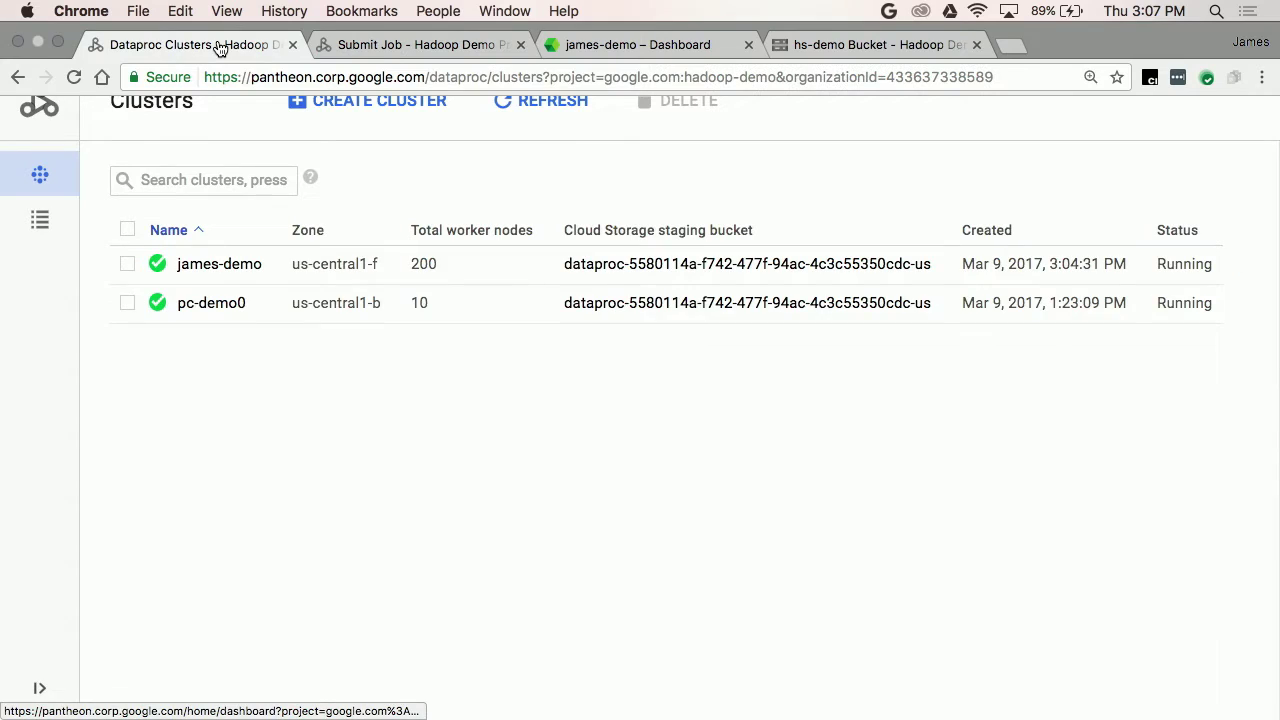
pyautogui.click(240, 262)
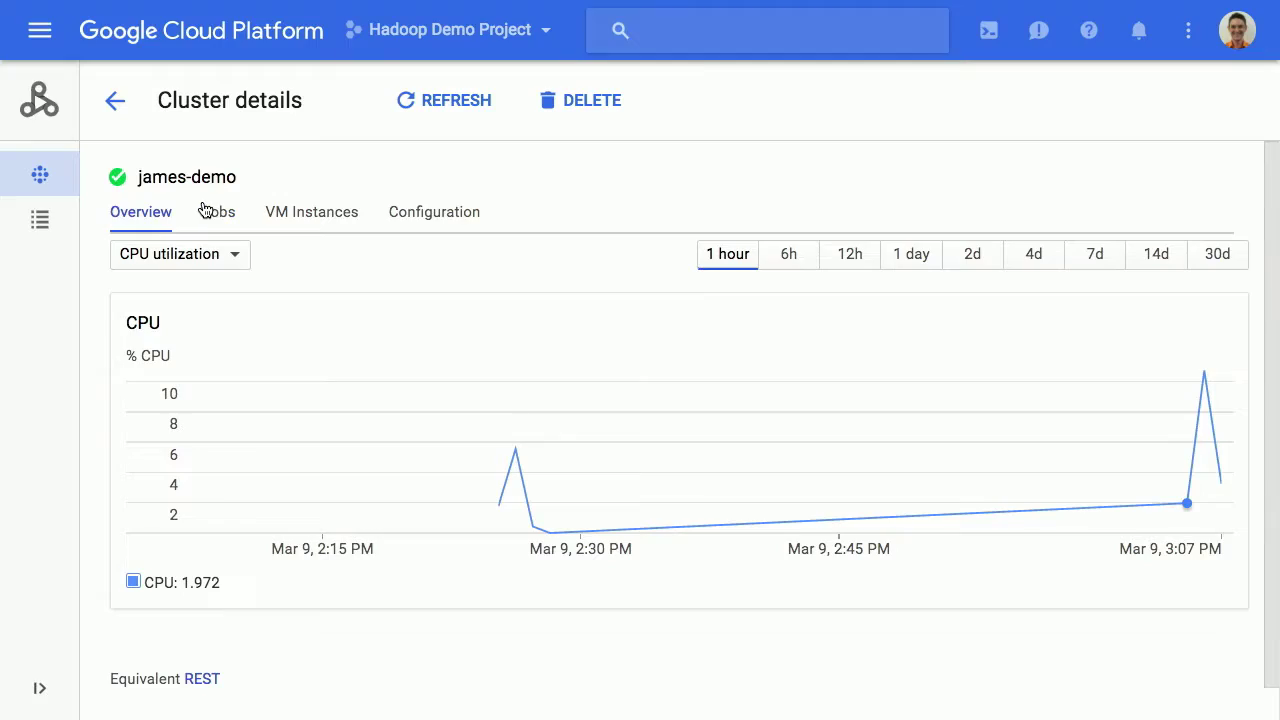
# Open the james-demo cluster's configuration for editing and look through its settings.
pyautogui.click(204, 211)
pyautogui.click(430, 212)
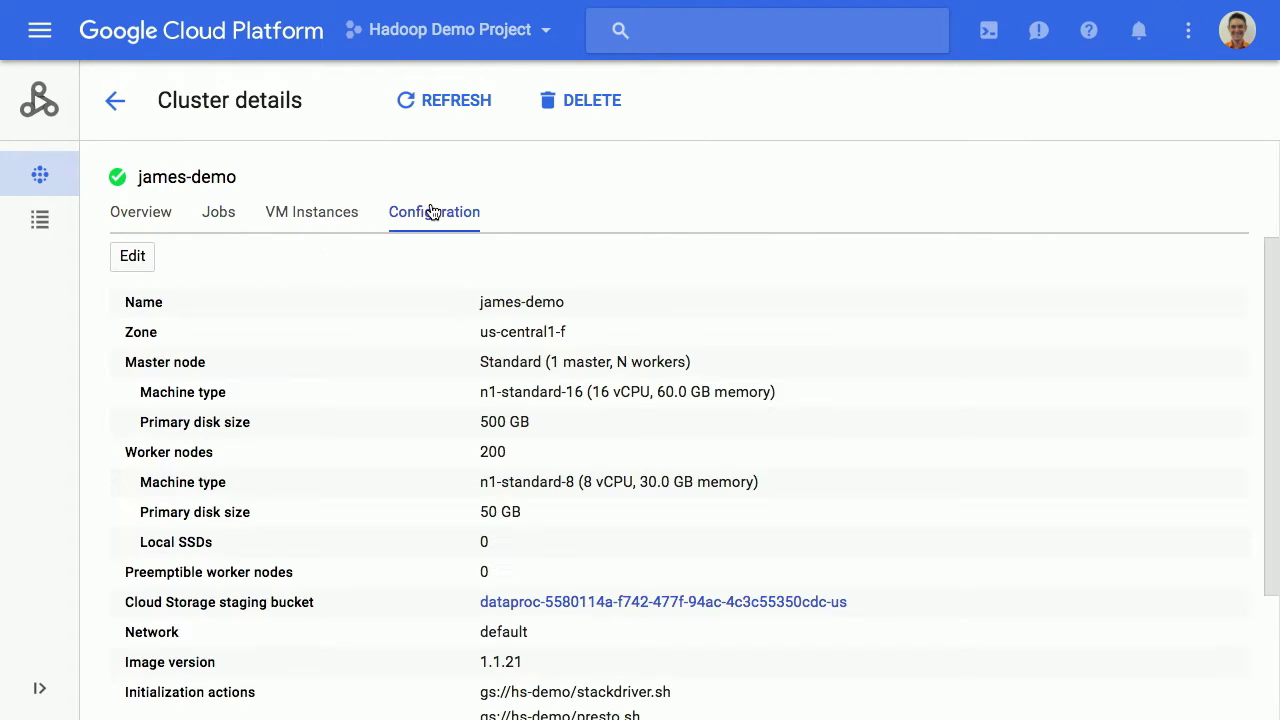
pyautogui.click(132, 257)
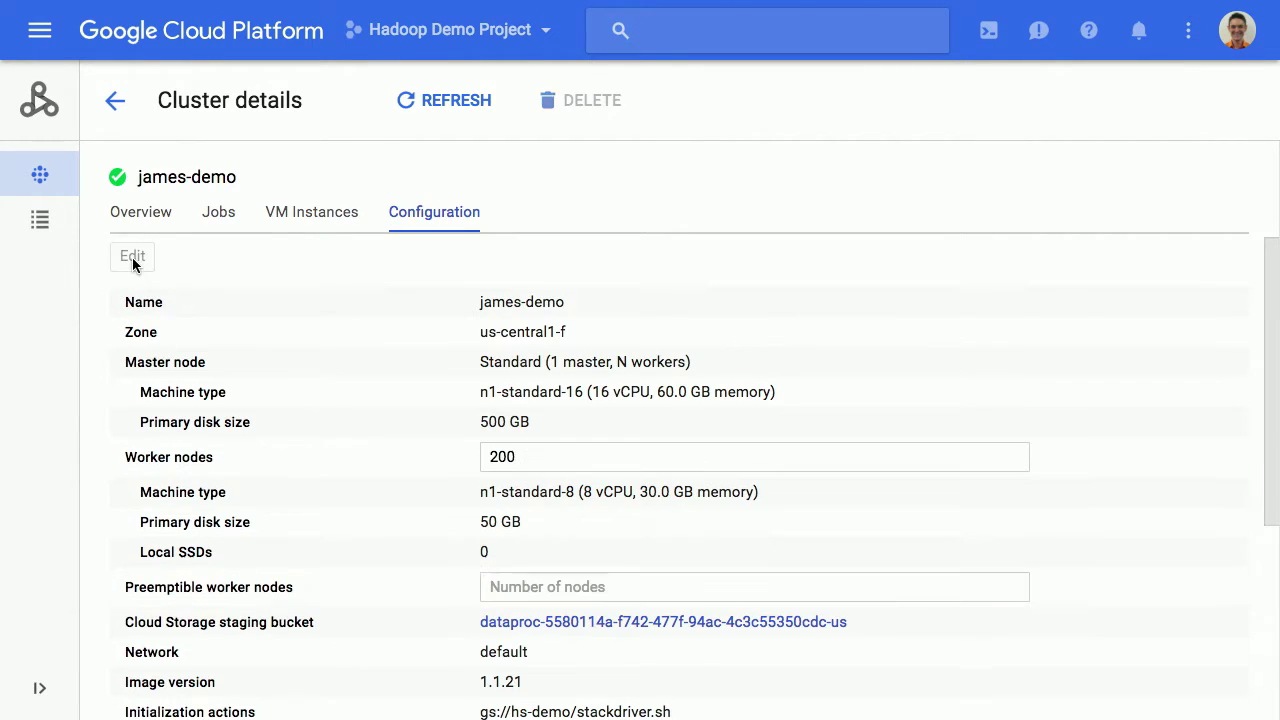
pyautogui.scroll(-4, 615, 371)
pyautogui.scroll(1, 615, 371)
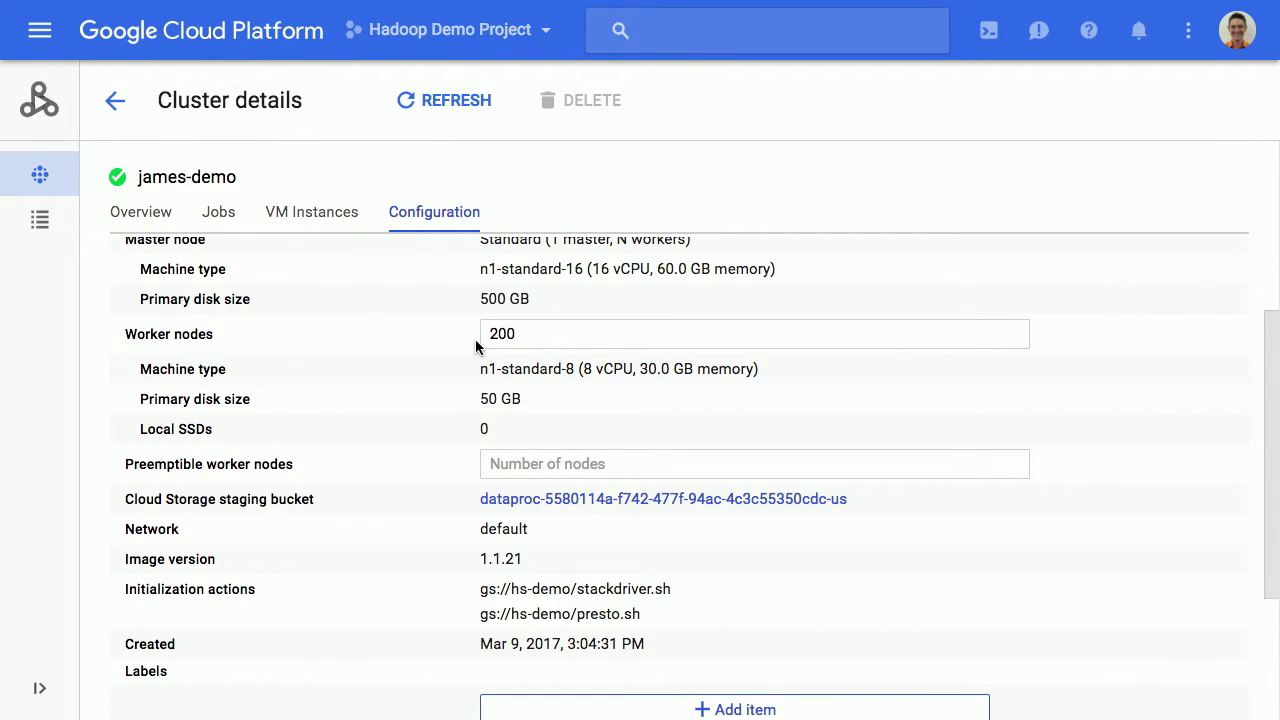
# Submit the prepared Pig job with its query file and open the submitted job's output.
pyautogui.moveTo(306, 8)
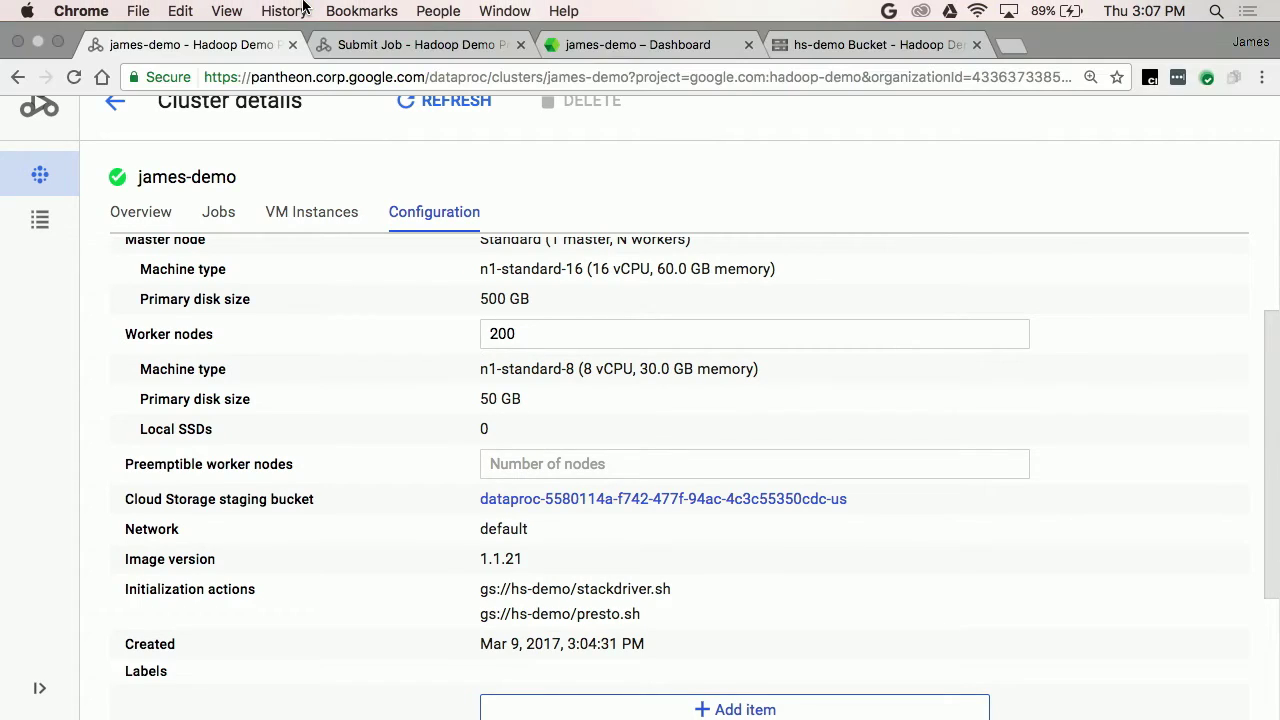
pyautogui.click(450, 57)
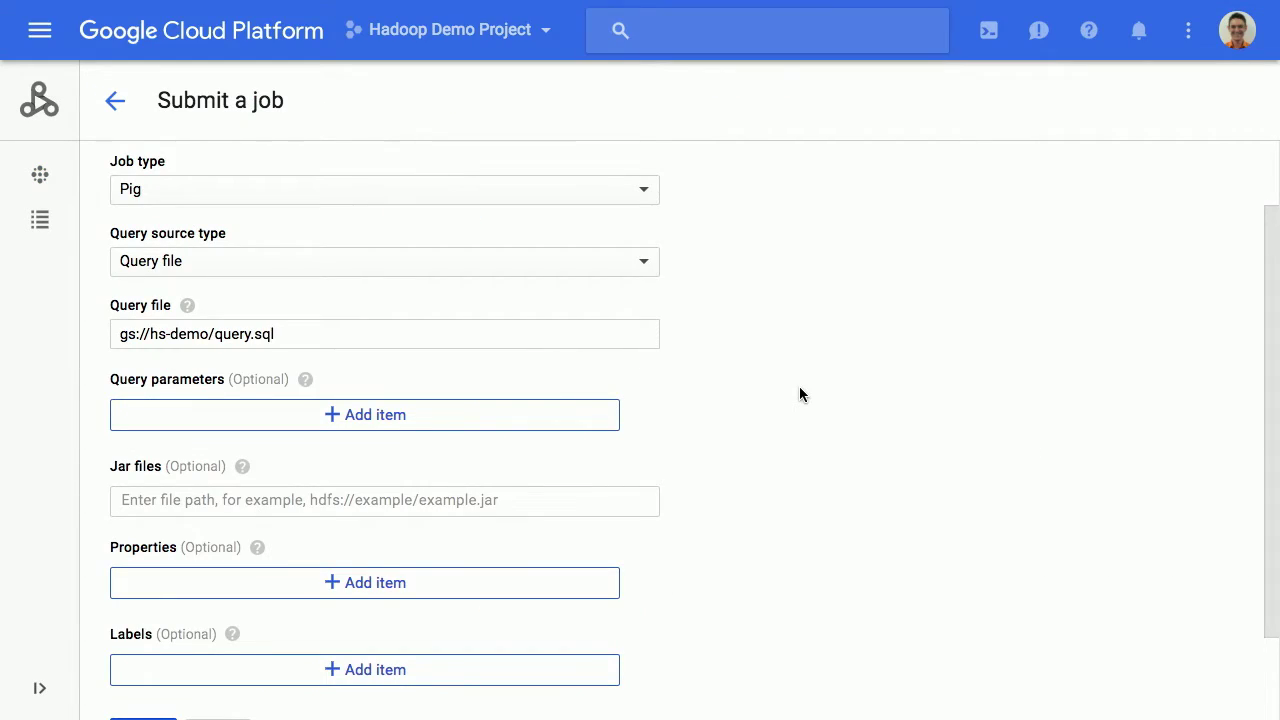
pyautogui.scroll(-2, 777, 400)
pyautogui.click(143, 623)
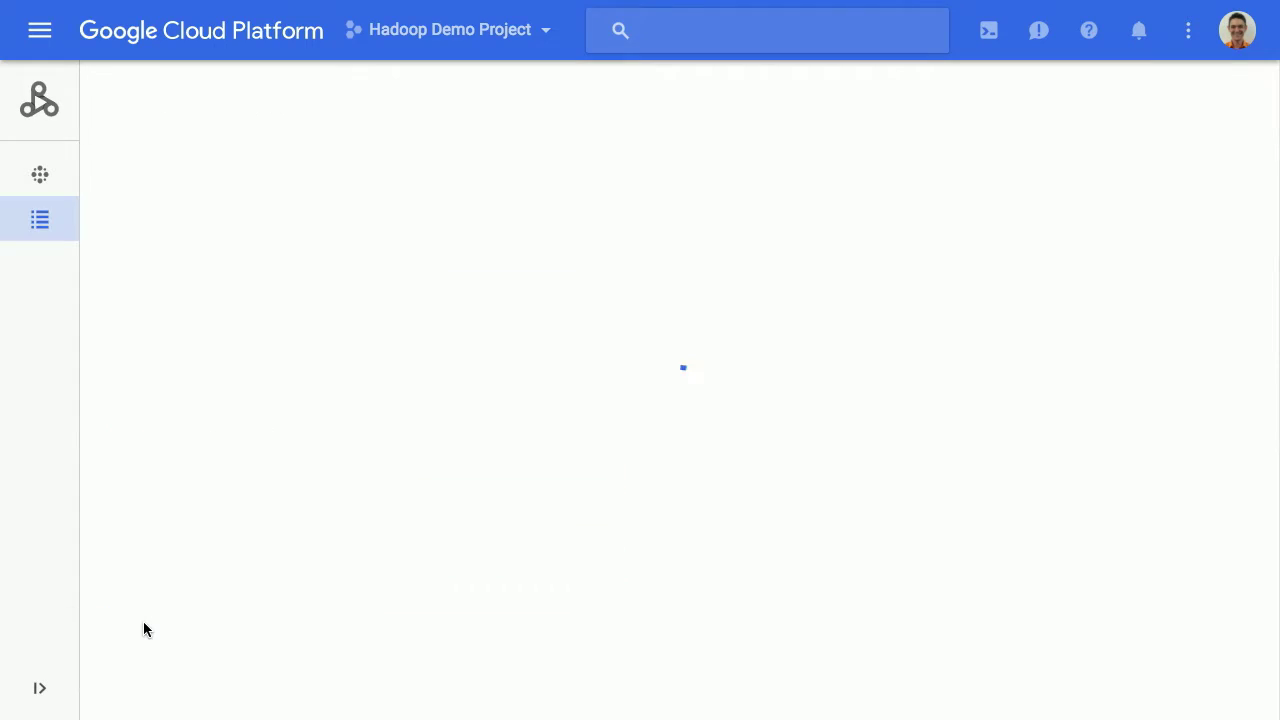
pyautogui.click(388, 253)
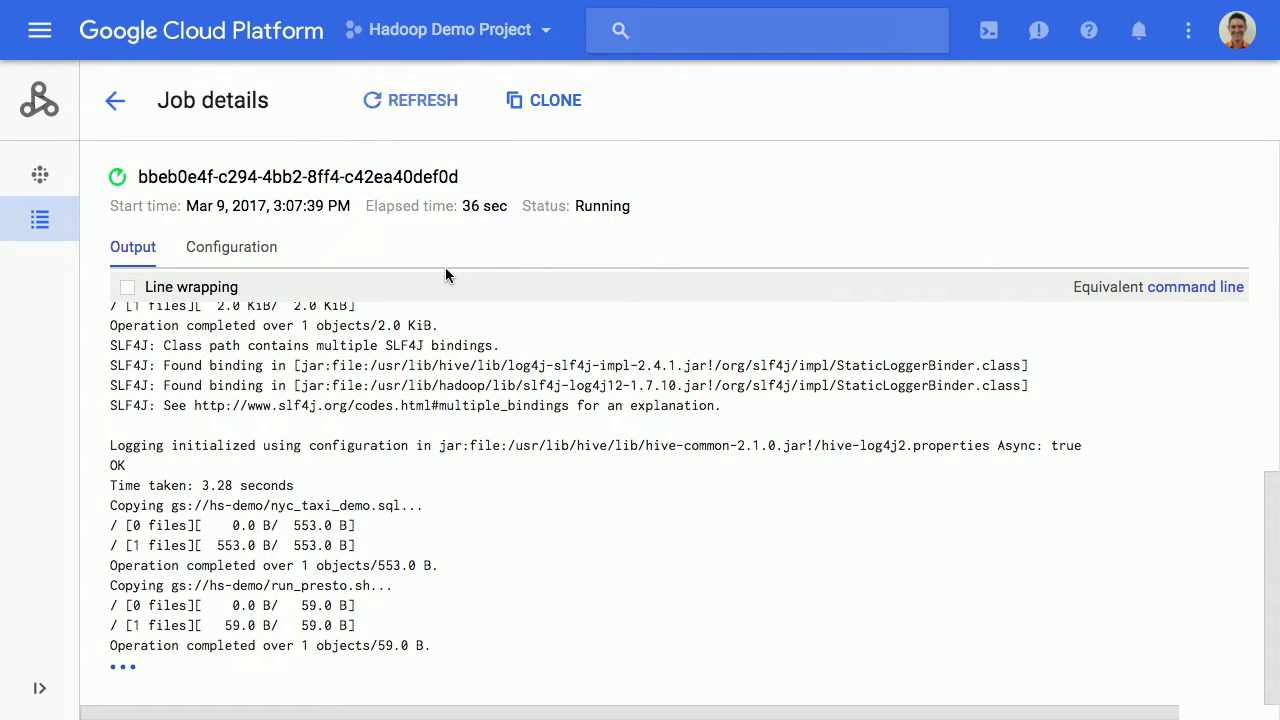
# Set the james-demo cluster's worker nodes to 210 and save the configuration.
pyautogui.moveTo(310, 8)
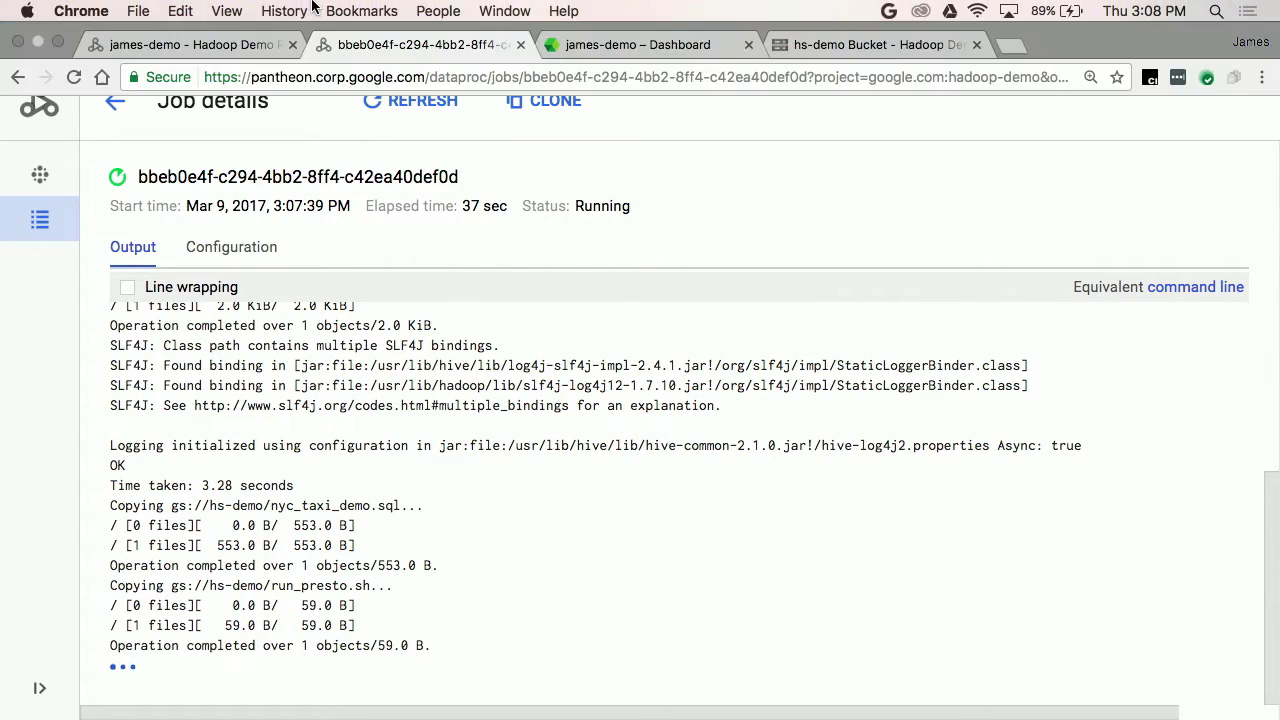
pyautogui.click(229, 48)
pyautogui.click(543, 334)
pyautogui.press('BackSpace')
pyautogui.press('BackSpace')
pyautogui.write('10')
pyautogui.scroll(-5, 337, 478)
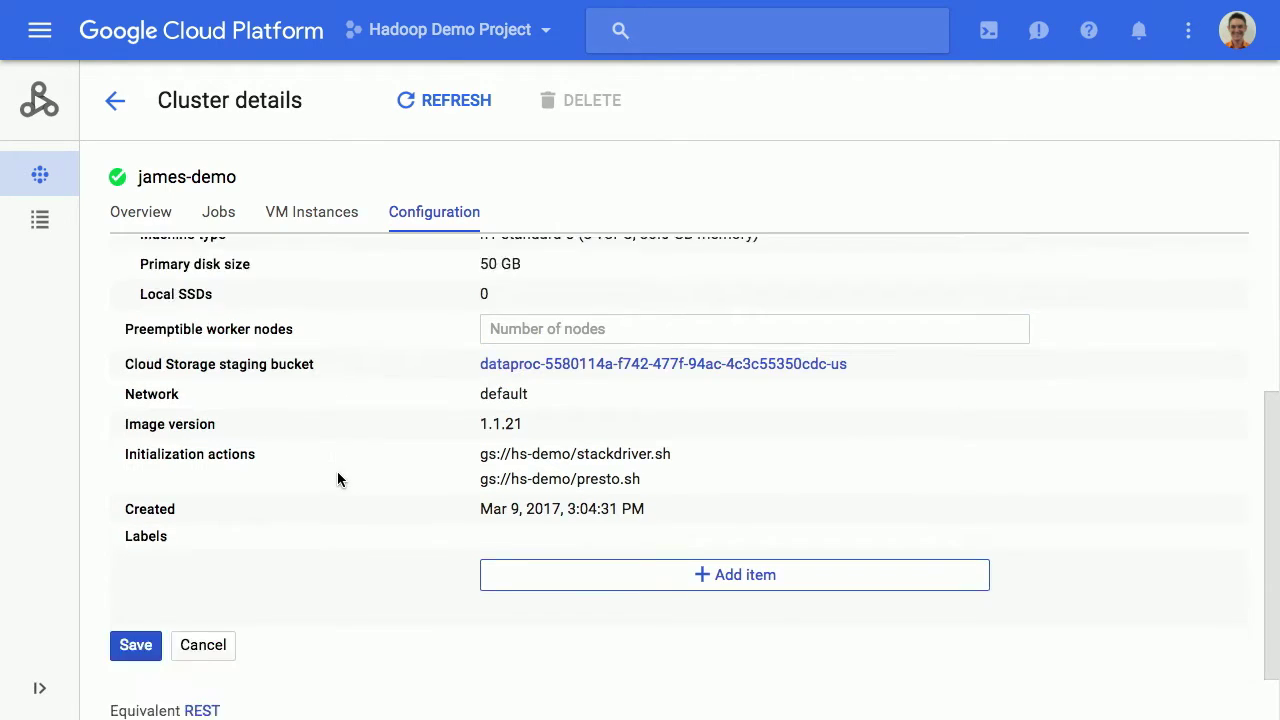
pyautogui.click(130, 579)
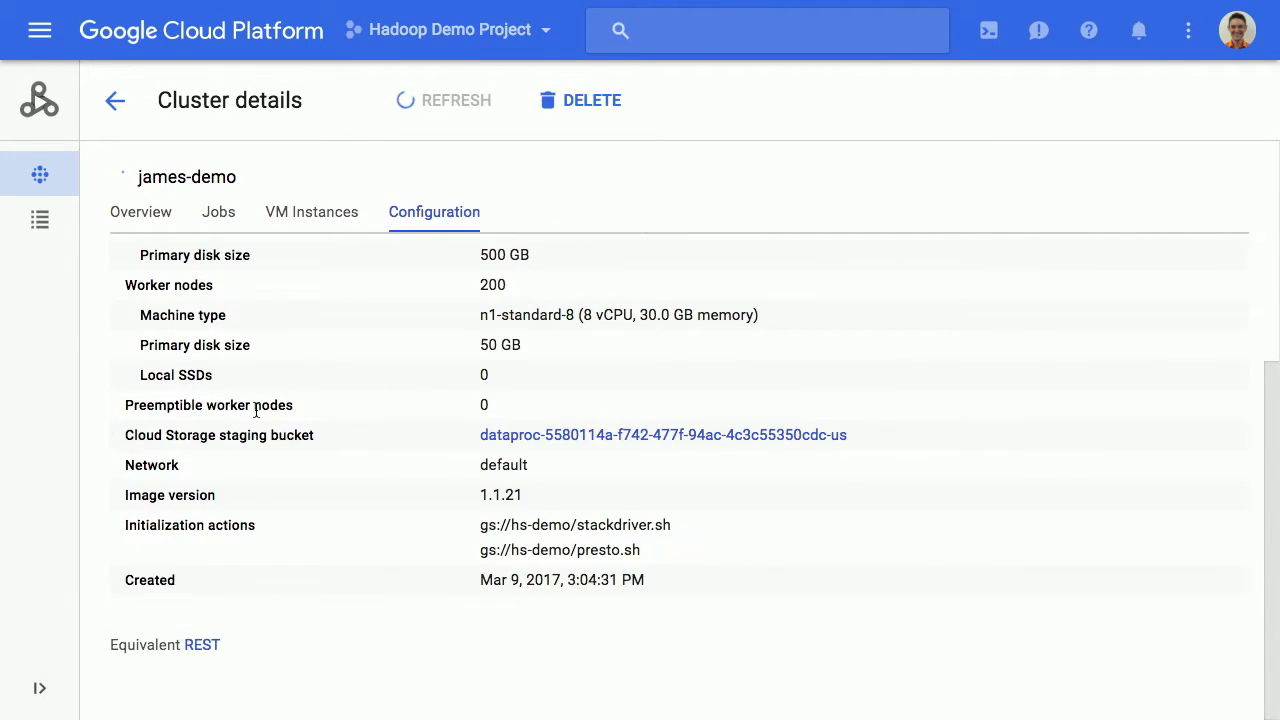
# View the james-demo cluster's CPU utilization overview and the submitted job's output.
pyautogui.click(145, 222)
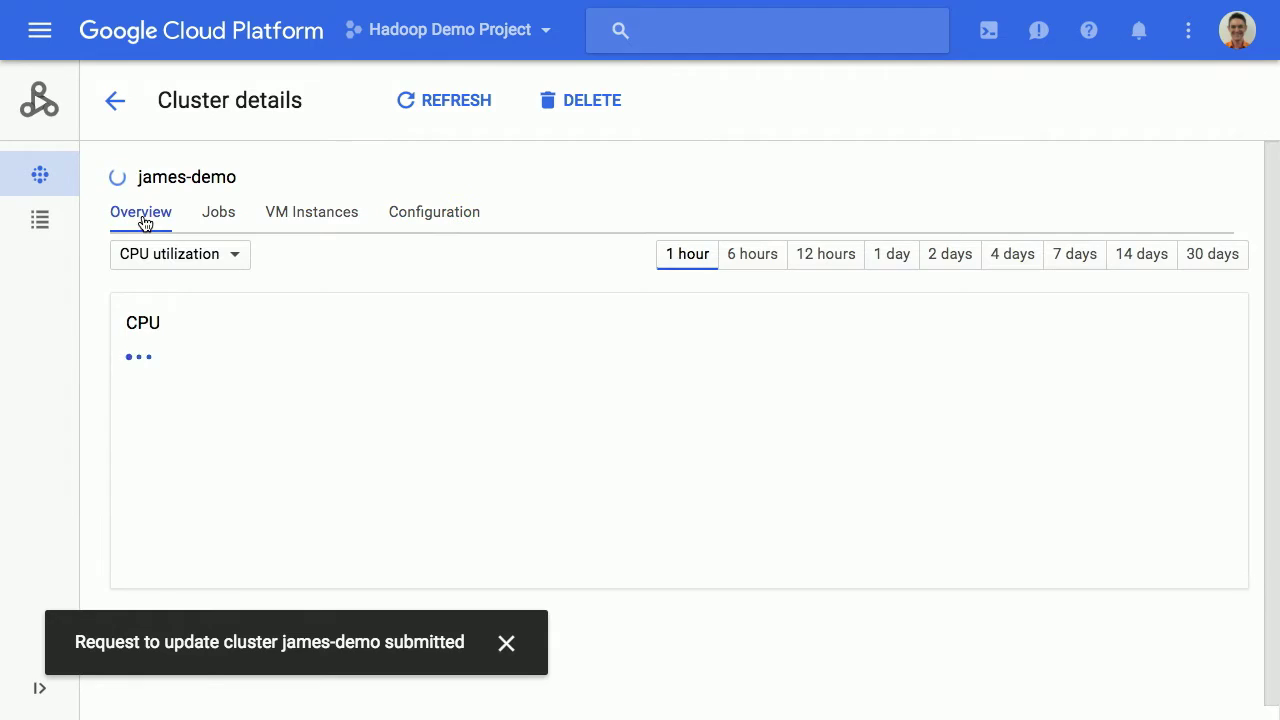
pyautogui.moveTo(387, 8)
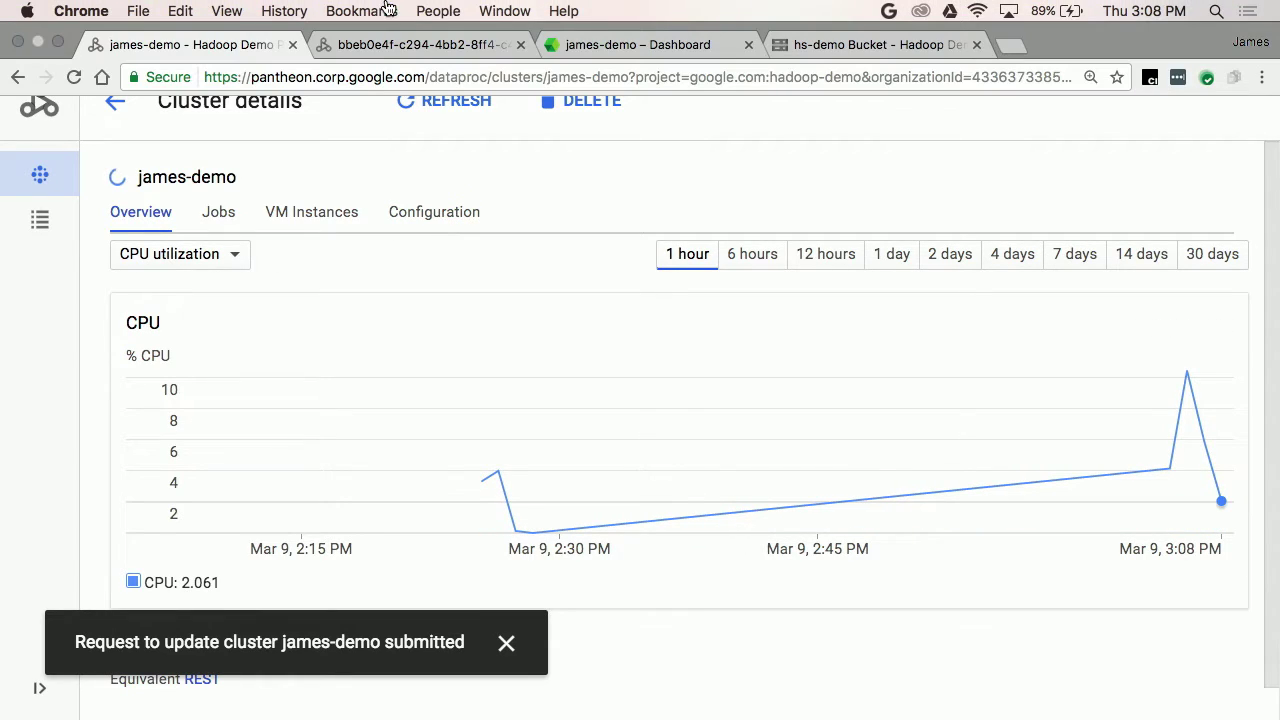
pyautogui.click(420, 44)
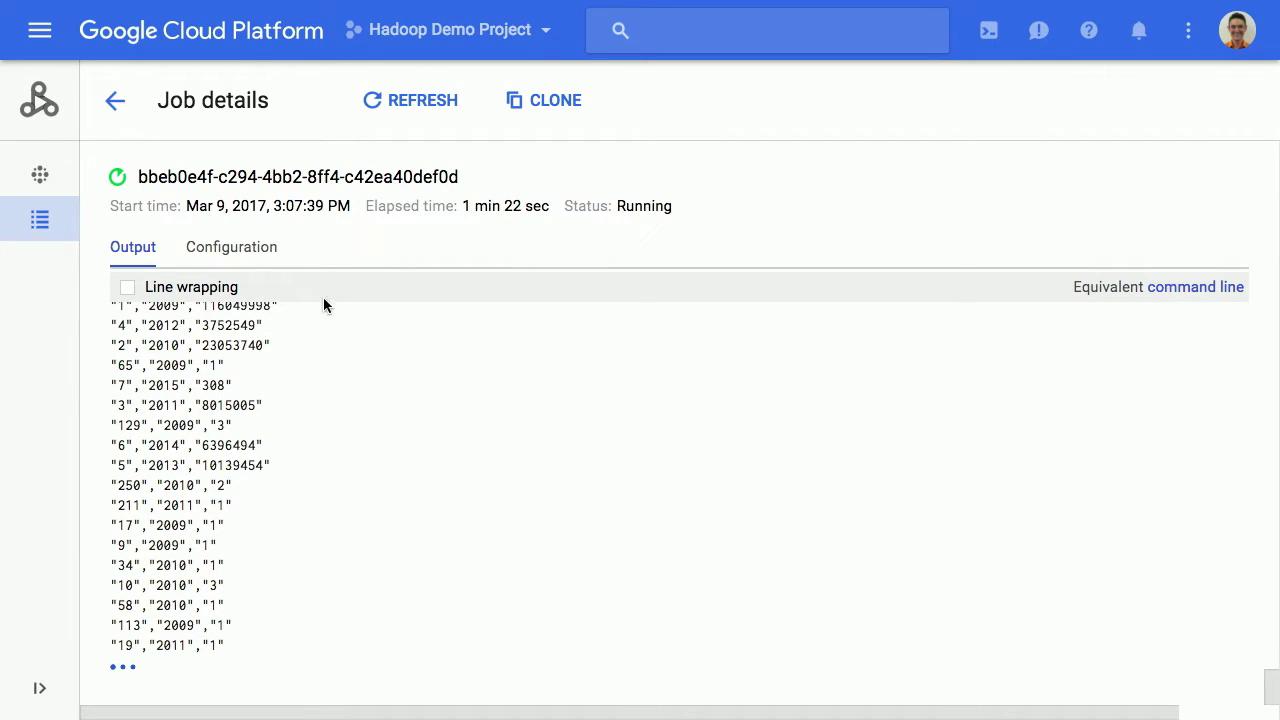
# Check the clusters list and the Pig job's output, and return to the jobs list.
pyautogui.click(223, 48)
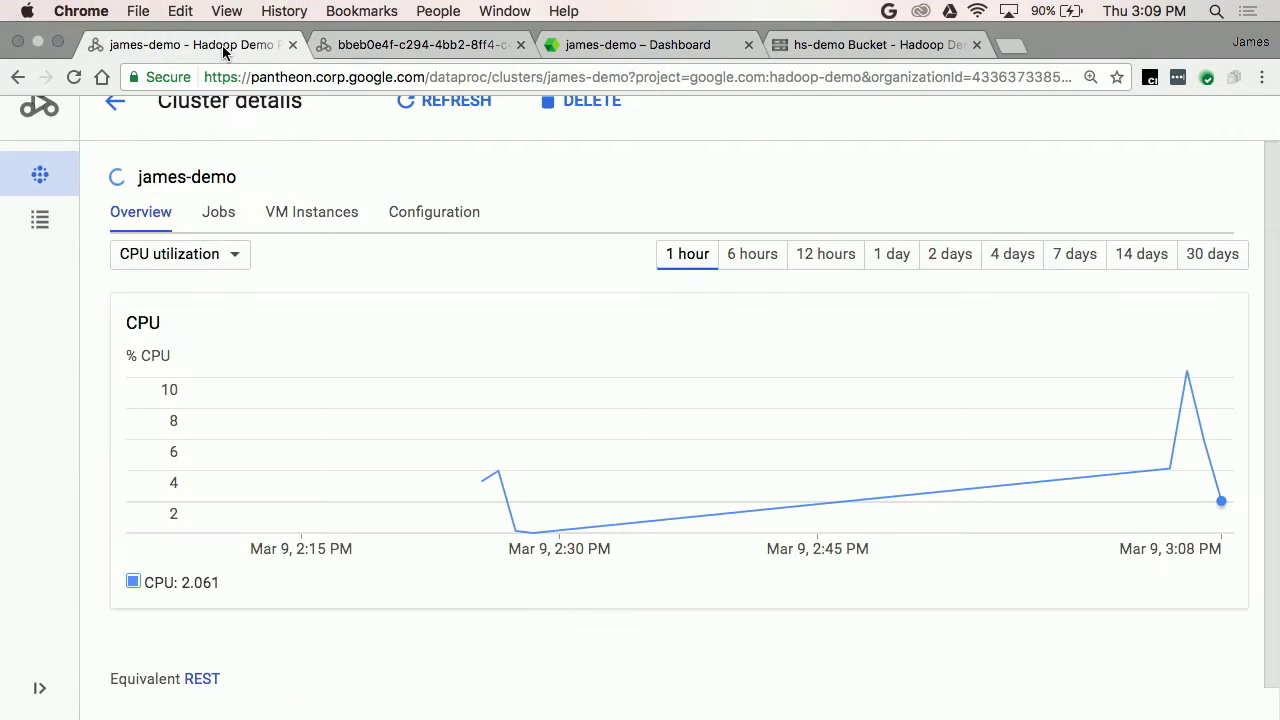
pyautogui.click(51, 183)
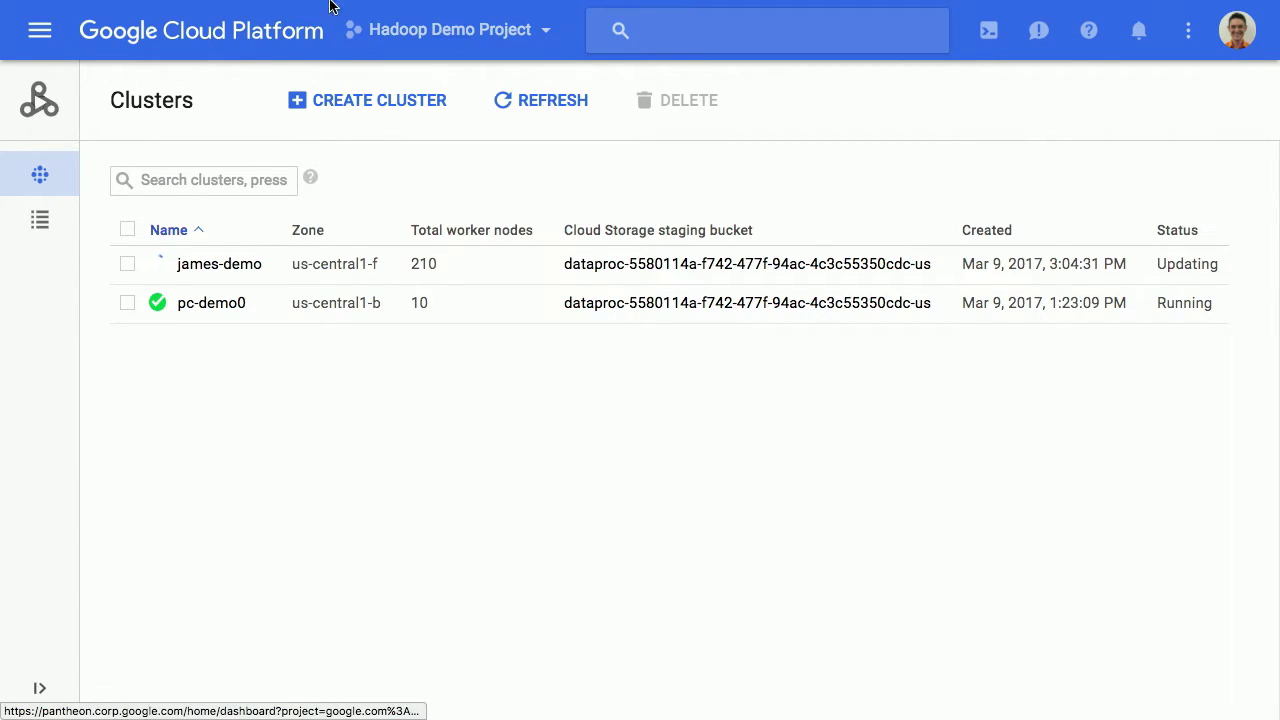
pyautogui.moveTo(332, 5)
pyautogui.click(443, 44)
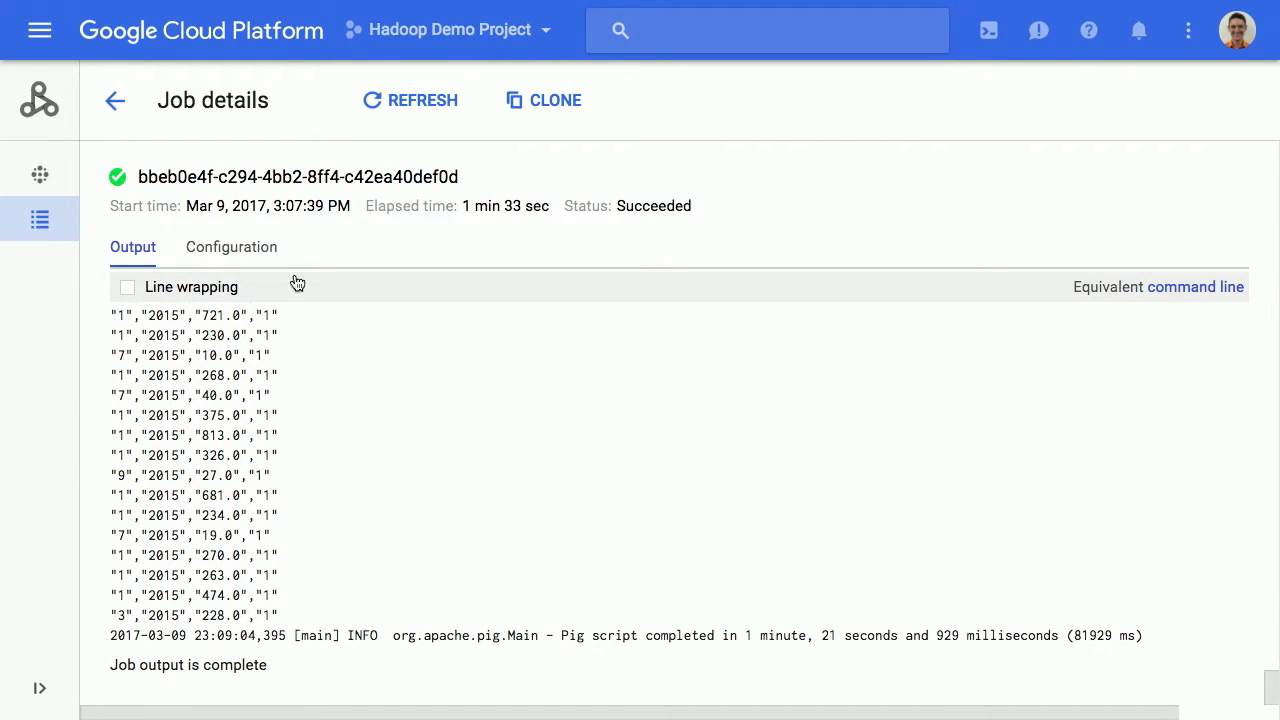
pyautogui.click(108, 110)
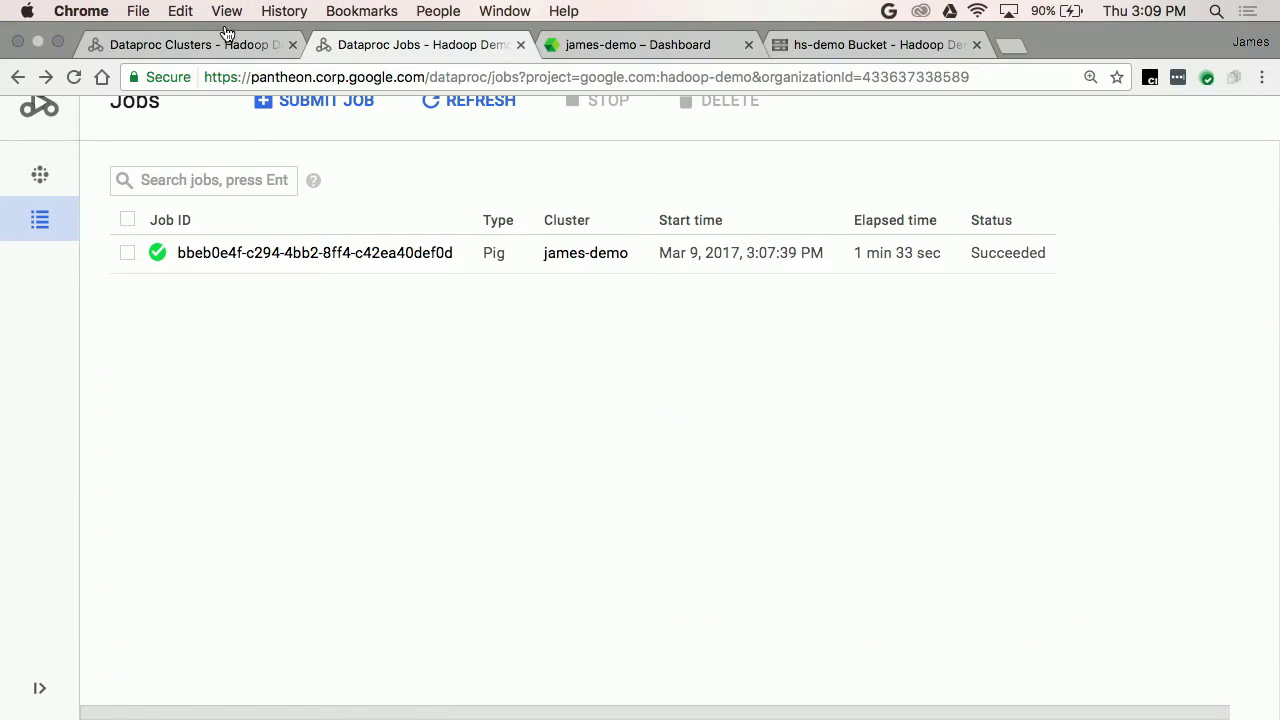
# Delete the james-demo cluster from the clusters list and confirm the deletion.
pyautogui.click(222, 42)
pyautogui.click(128, 263)
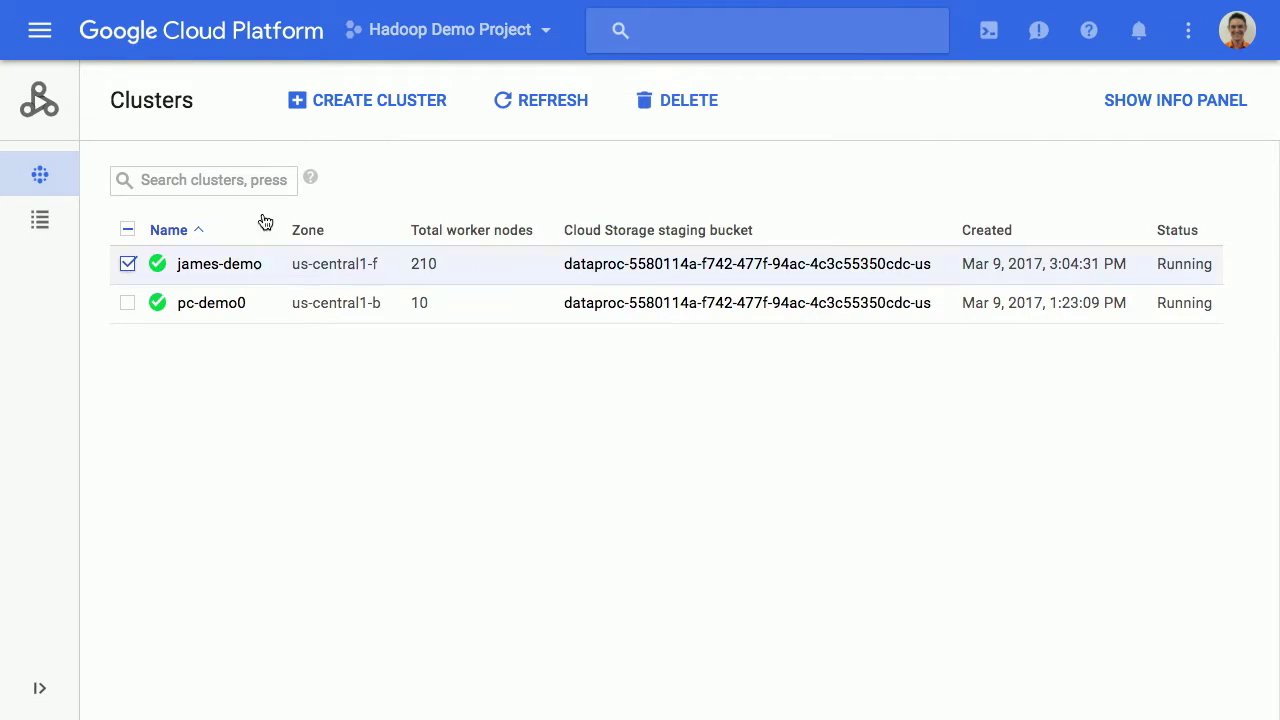
pyautogui.click(681, 104)
pyautogui.click(925, 428)
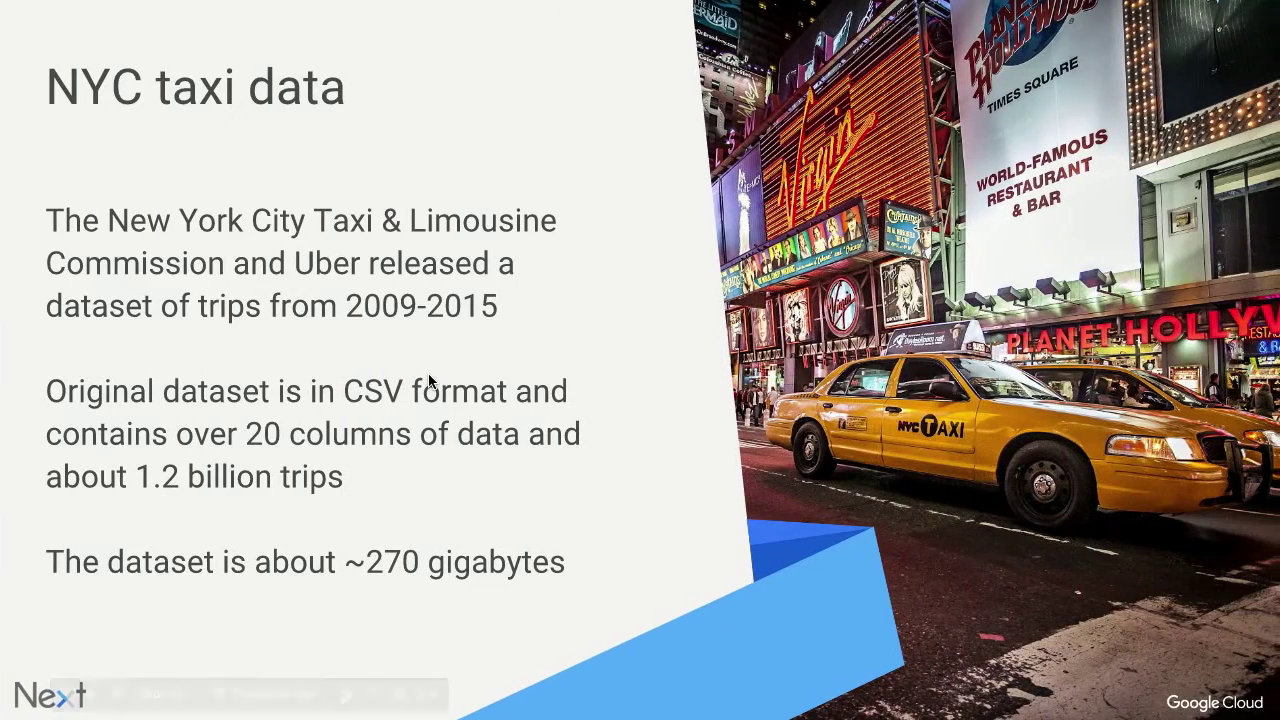
pyautogui.press('Right')
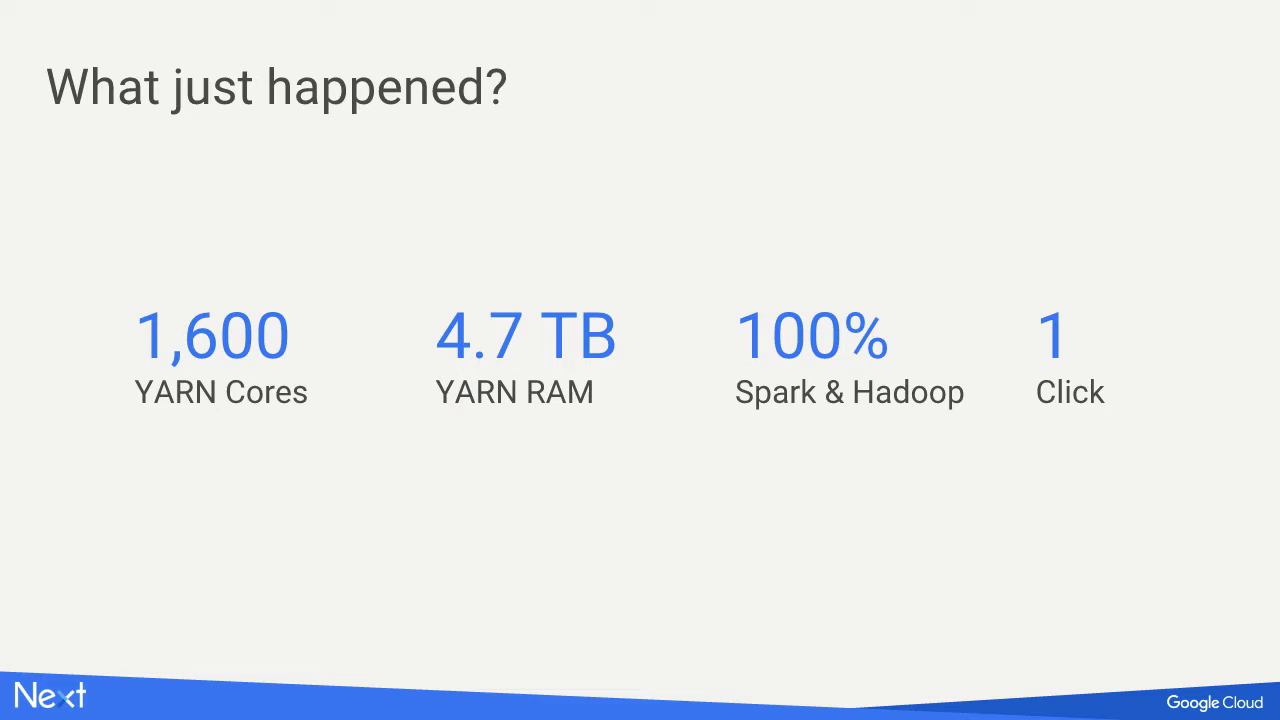
pyautogui.press('Right')
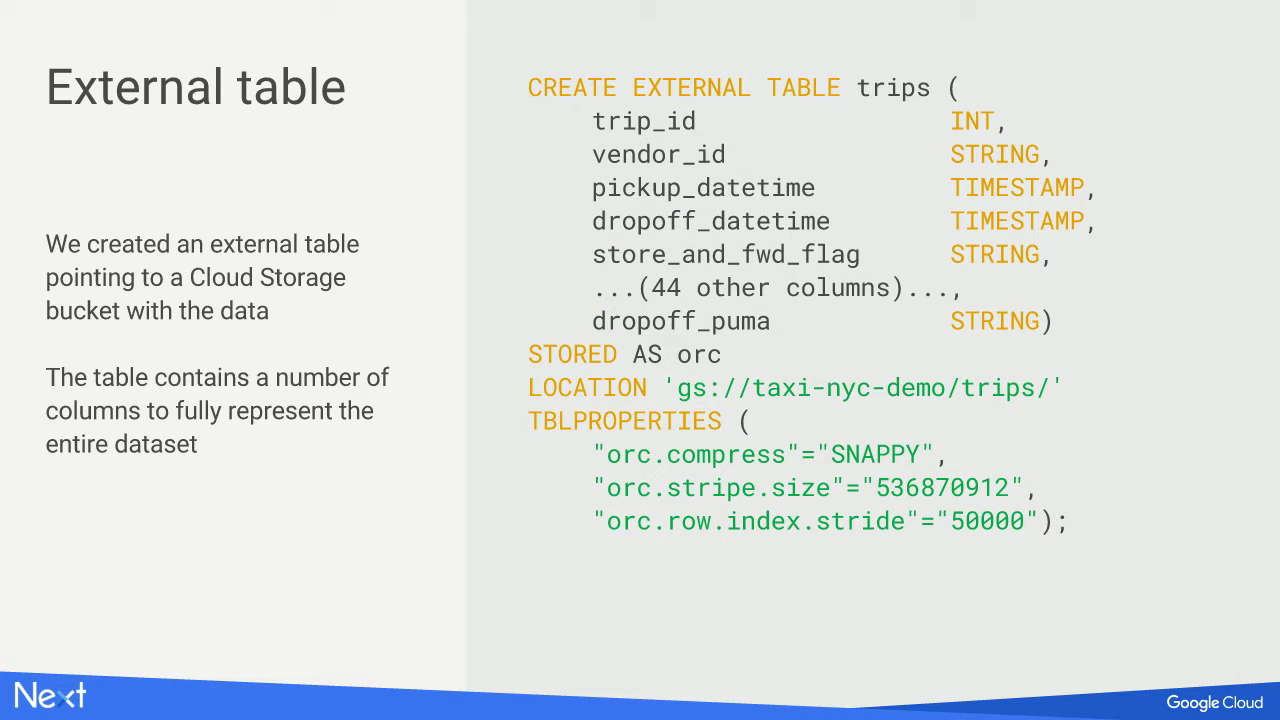